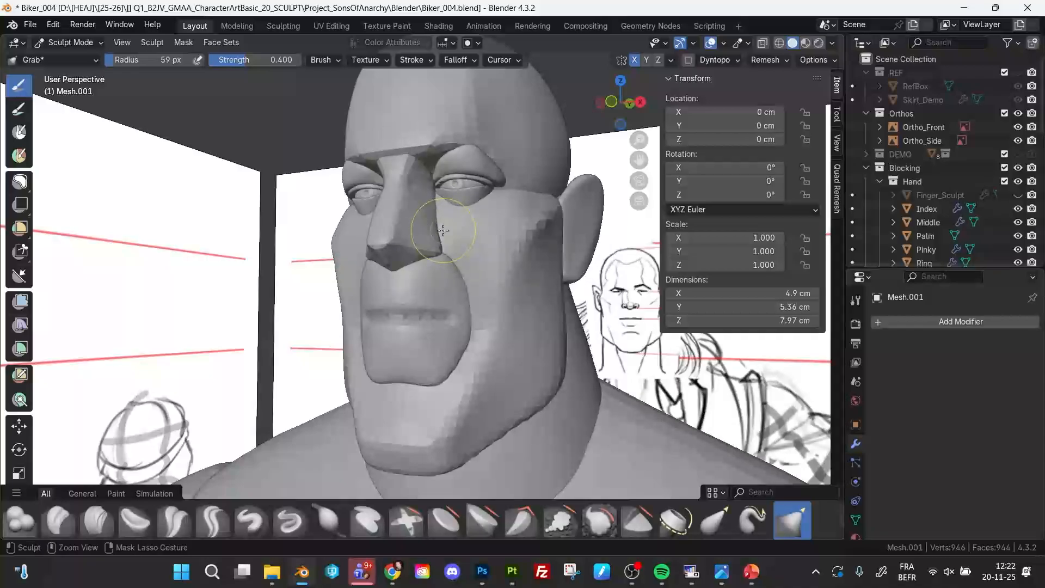
# - Remesh the nose at a finer resolution and crease the nostril wing and nose base with the Draw Sharp brush
pyautogui.hotkey('ctrl', 'r')
pyautogui.moveTo(444, 230); pyautogui.dragTo(420, 256, button='middle')
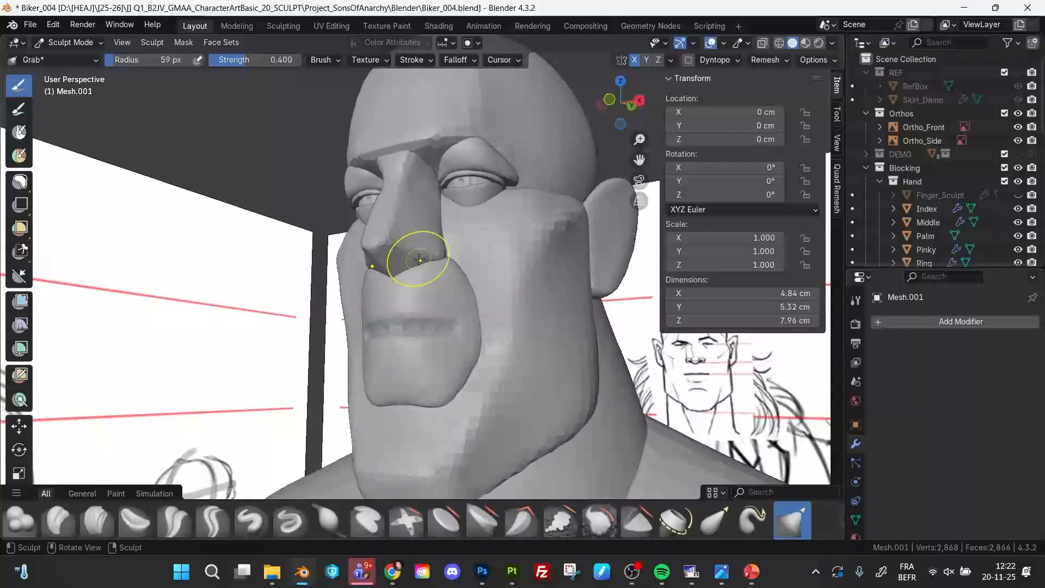
pyautogui.hotkey('shift', 'c')
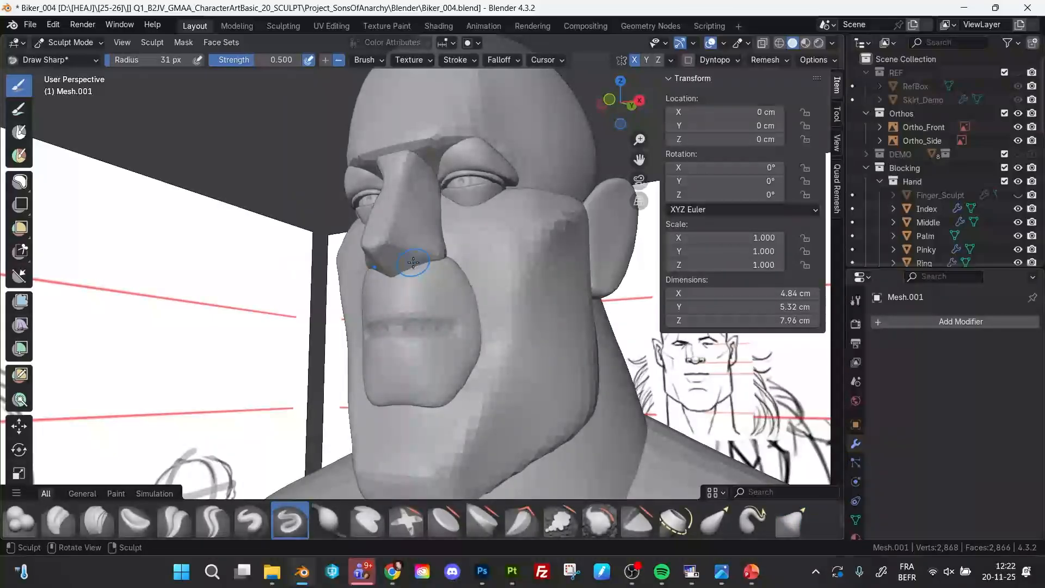
pyautogui.moveTo(435, 267)
pyautogui.mouseDown(button='middle')
pyautogui.moveTo(413, 257)
pyautogui.moveTo(409, 269)
pyautogui.moveTo(374, 276)
pyautogui.moveTo(382, 285)
pyautogui.moveTo(410, 224)
pyautogui.moveTo(398, 222)
pyautogui.mouseUp(button='middle')
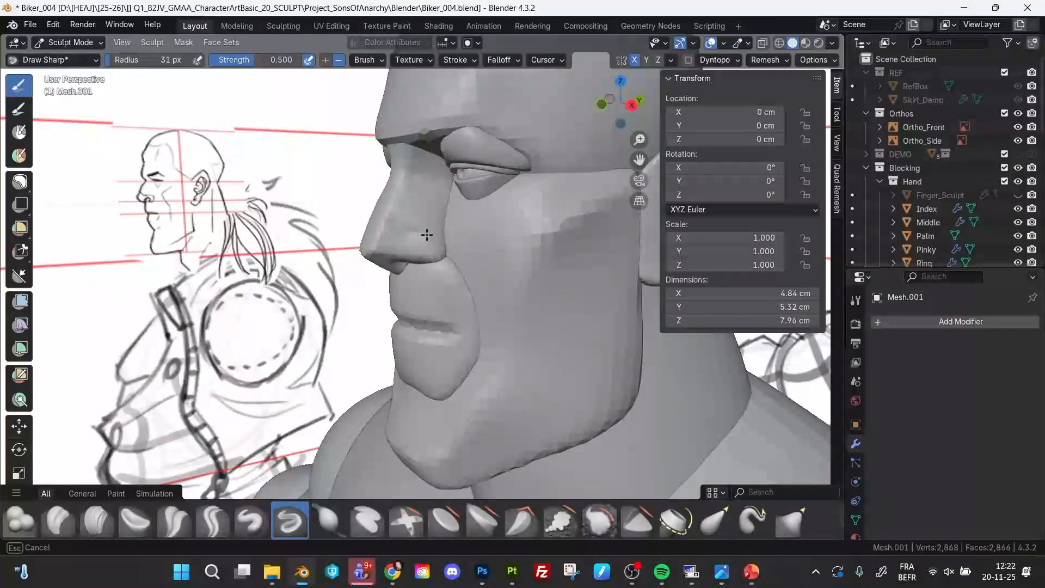
pyautogui.moveTo(449, 250)
pyautogui.mouseDown(button='middle')
pyautogui.moveTo(455, 214)
pyautogui.moveTo(435, 223)
pyautogui.moveTo(397, 210)
pyautogui.moveTo(436, 222)
pyautogui.moveTo(399, 240)
pyautogui.moveTo(413, 252)
pyautogui.moveTo(422, 239)
pyautogui.moveTo(409, 254)
pyautogui.moveTo(409, 245)
pyautogui.moveTo(436, 255)
pyautogui.moveTo(405, 266)
pyautogui.moveTo(415, 257)
pyautogui.moveTo(378, 256)
pyautogui.mouseUp(button='middle')
# - Reshape the nose tip and nostril wings using the Grab brush with a 50 px radius
pyautogui.press('g')
pyautogui.press('f')
pyautogui.press('Escape')
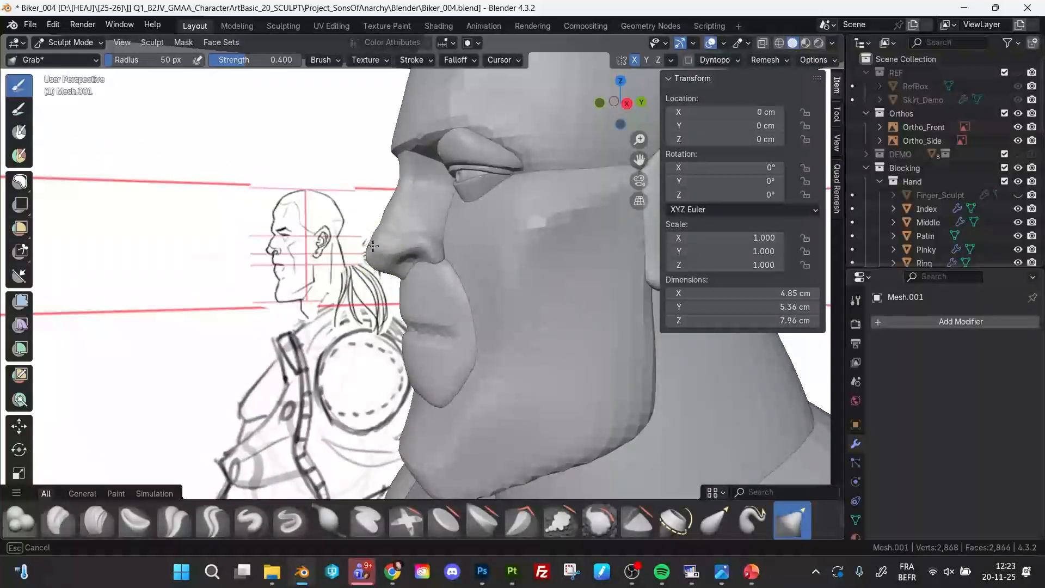
pyautogui.moveTo(373, 246); pyautogui.dragTo(401, 242, button='middle')
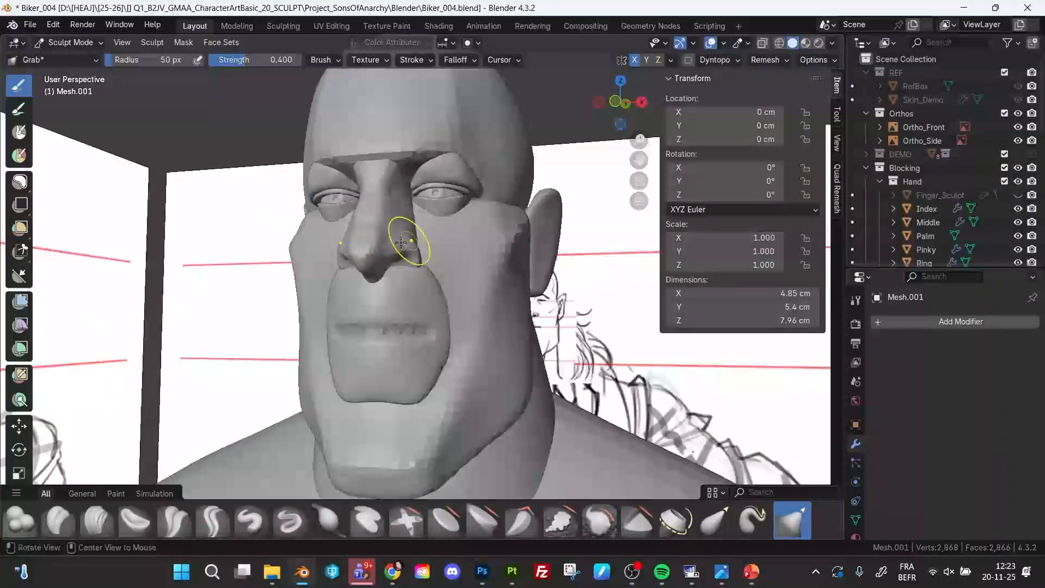
pyautogui.moveTo(401, 241); pyautogui.dragTo(373, 259)
pyautogui.moveTo(364, 252)
pyautogui.mouseDown(button='middle')
pyautogui.moveTo(384, 257)
pyautogui.moveTo(367, 250)
pyautogui.moveTo(403, 243)
pyautogui.moveTo(380, 257)
pyautogui.moveTo(393, 230)
pyautogui.mouseUp(button='middle')
# - Carve the nostril openings under the nose with the 31 px Draw Sharp brush and remesh the nose
pyautogui.hotkey('shift', 'v')
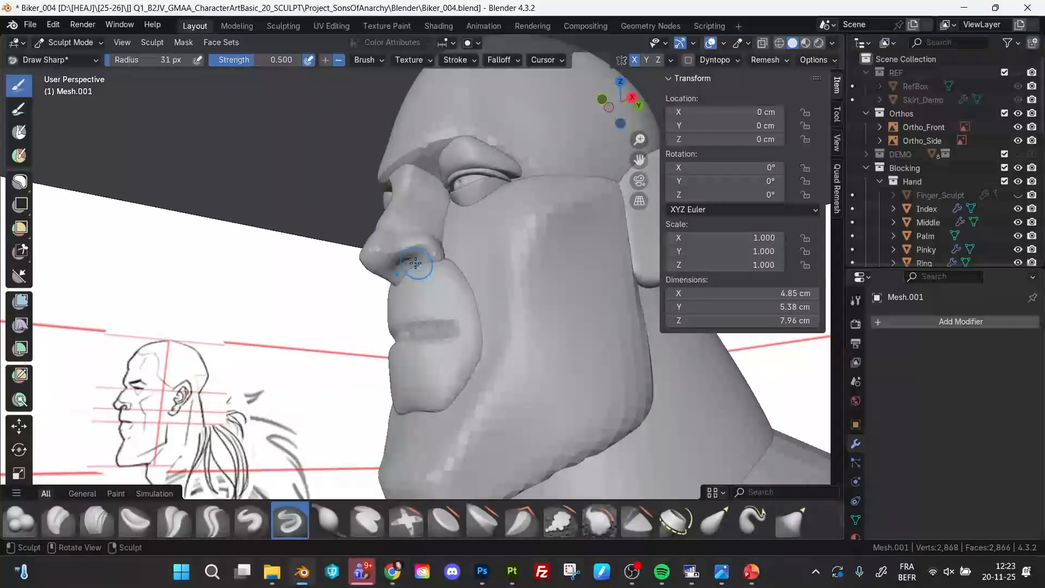
pyautogui.moveTo(400, 265)
pyautogui.mouseDown(button='middle')
pyautogui.moveTo(417, 262)
pyautogui.moveTo(408, 285)
pyautogui.mouseUp(button='middle')
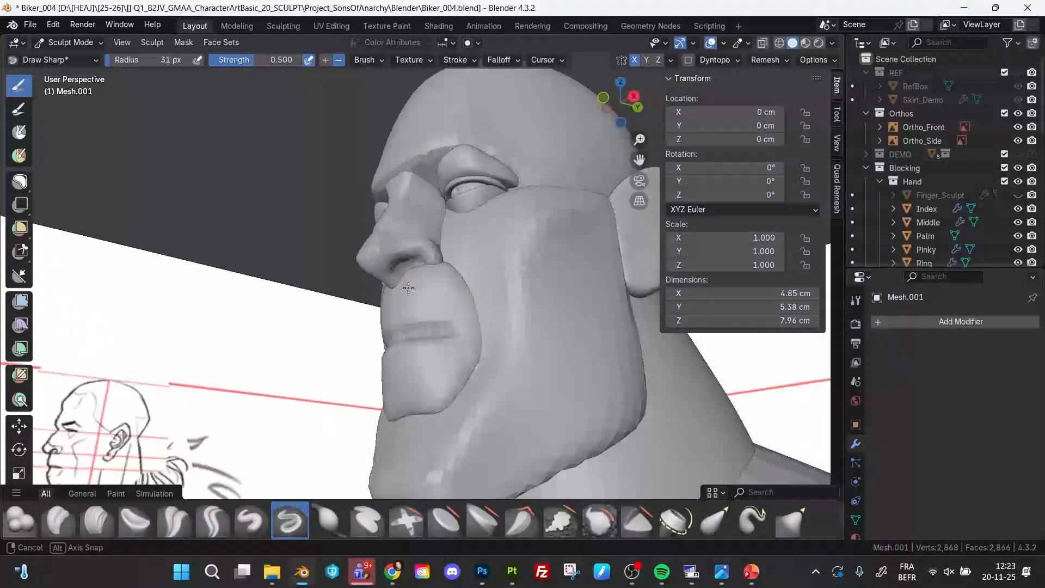
pyautogui.hotkey('ctrl', 'r')
pyautogui.keyDown('alt'); pyautogui.moveTo(446, 245); pyautogui.dragTo(426, 239); pyautogui.keyUp('alt')
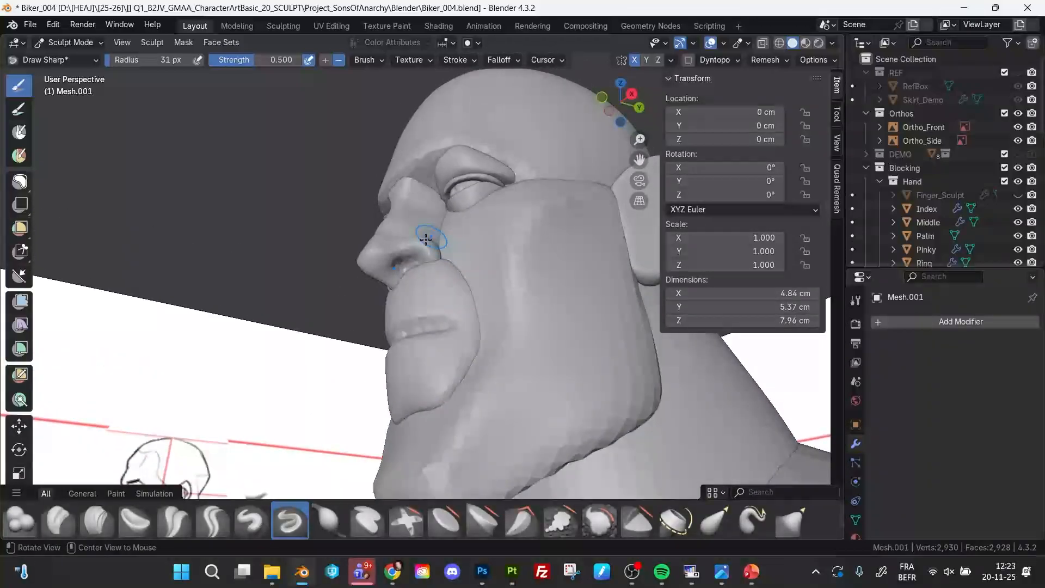
pyautogui.moveTo(403, 259)
pyautogui.mouseDown(button='middle')
pyautogui.moveTo(392, 260)
pyautogui.moveTo(473, 252)
pyautogui.moveTo(421, 245)
pyautogui.moveTo(433, 240)
pyautogui.moveTo(427, 256)
pyautogui.moveTo(410, 256)
pyautogui.moveTo(443, 187)
pyautogui.moveTo(436, 261)
pyautogui.moveTo(472, 227)
pyautogui.moveTo(459, 226)
pyautogui.moveTo(499, 231)
pyautogui.moveTo(526, 207)
pyautogui.moveTo(478, 233)
pyautogui.moveTo(455, 269)
pyautogui.mouseUp(button='middle')
# - Adjust the underside of the nose and the nostril contour in profile with the 50 px Grab brush
pyautogui.press('g')
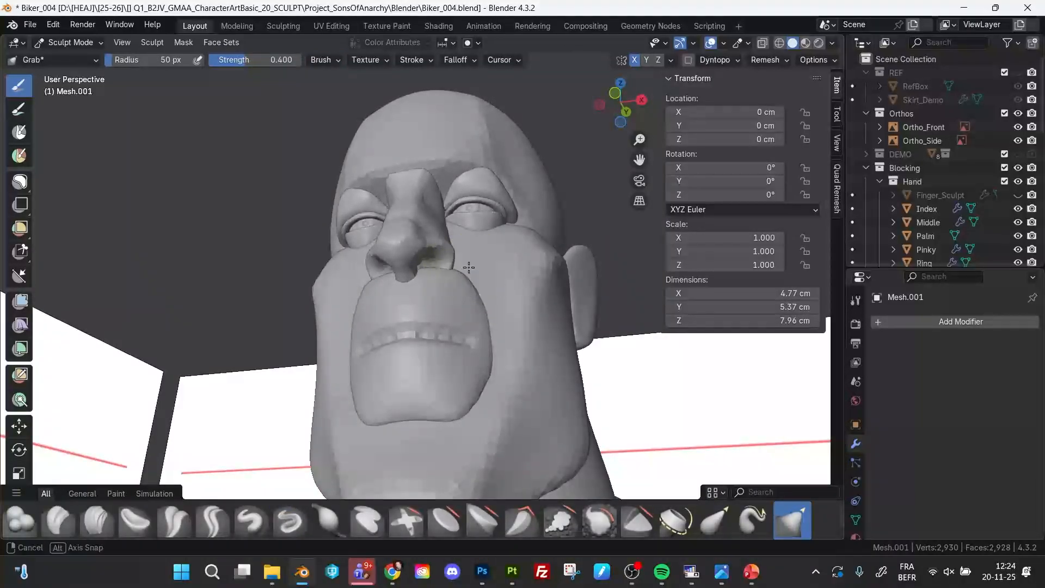
pyautogui.moveTo(469, 267); pyautogui.dragTo(415, 280, button='middle')
pyautogui.keyDown('ctrl'); pyautogui.moveTo(415, 321); pyautogui.dragTo(414, 276, button='middle'); pyautogui.keyUp('ctrl')
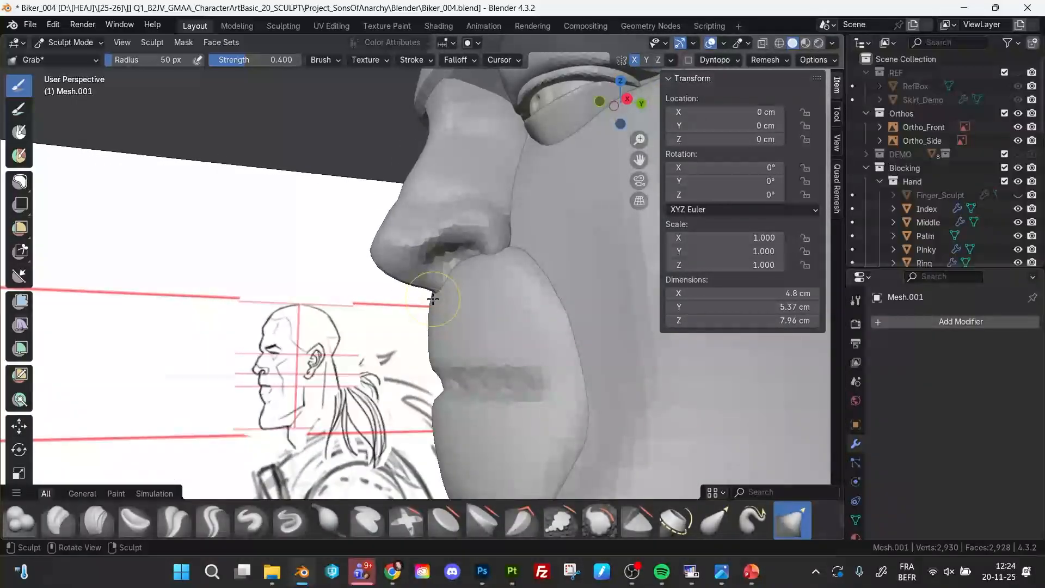
pyautogui.moveTo(432, 297); pyautogui.dragTo(444, 286, button='middle')
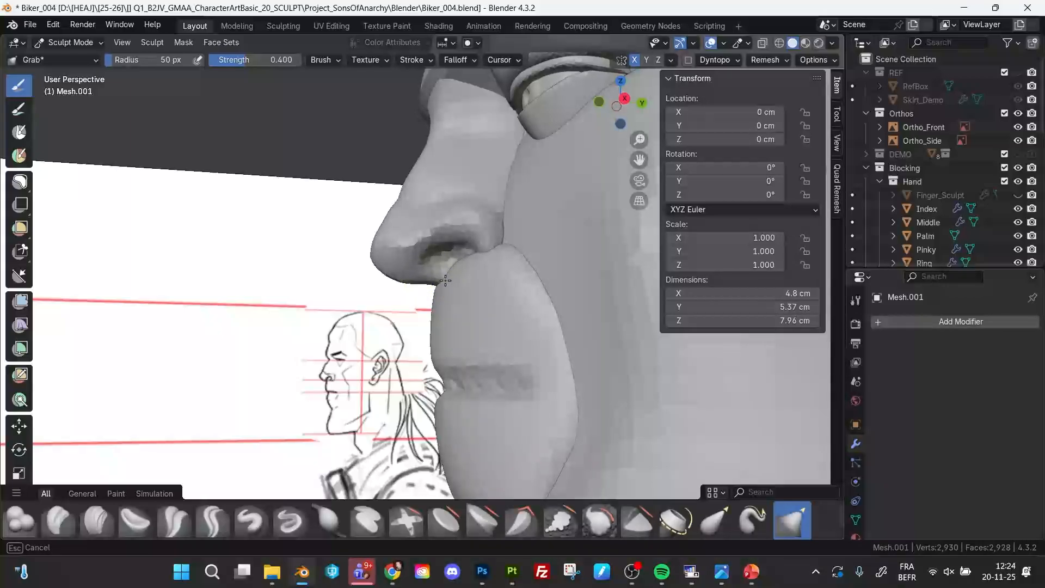
pyautogui.moveTo(441, 288); pyautogui.dragTo(409, 282, button='middle')
# - Set the Grab brush radius to 83 px and refine the overall shape of the nose tip, base and wings
pyautogui.press('f')
pyautogui.click(414, 281)
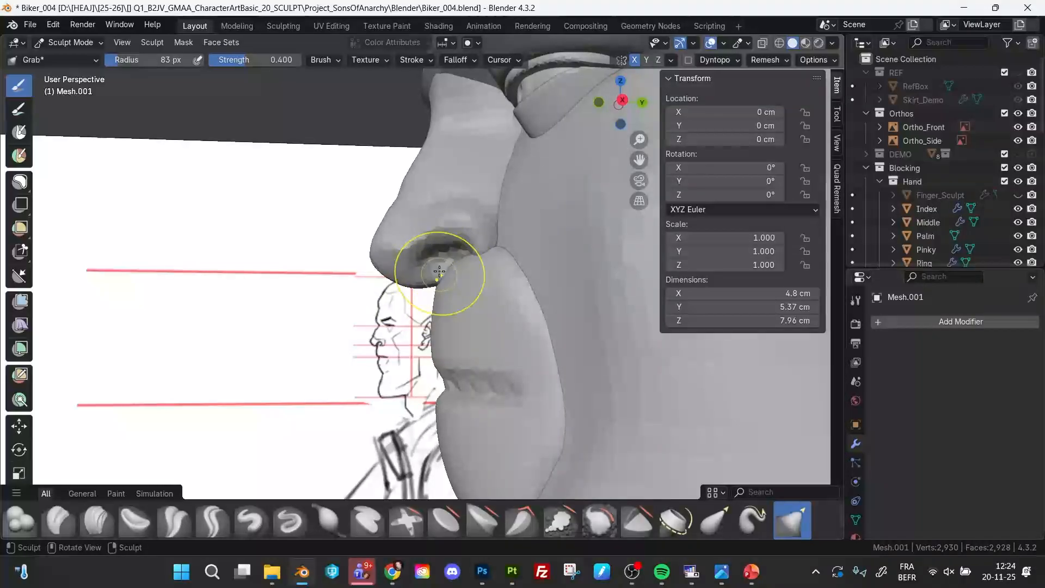
pyautogui.moveTo(404, 275); pyautogui.dragTo(357, 245, button='middle')
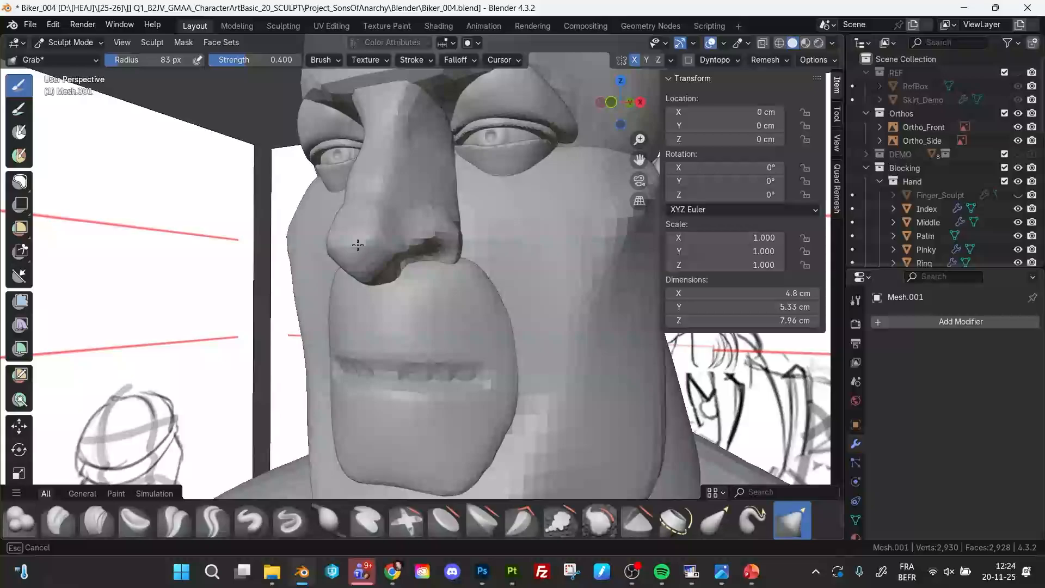
pyautogui.moveTo(351, 249); pyautogui.dragTo(351, 245)
pyautogui.moveTo(361, 268); pyautogui.dragTo(460, 309, button='middle')
pyautogui.keyDown('alt'); pyautogui.moveTo(484, 300); pyautogui.dragTo(517, 344); pyautogui.keyUp('alt')
pyautogui.moveTo(443, 222)
pyautogui.mouseDown()
pyautogui.moveTo(453, 211)
pyautogui.moveTo(440, 233)
pyautogui.mouseUp()
pyautogui.moveTo(473, 234)
pyautogui.mouseDown(button='middle')
pyautogui.moveTo(383, 287)
pyautogui.moveTo(443, 297)
pyautogui.mouseUp(button='middle')
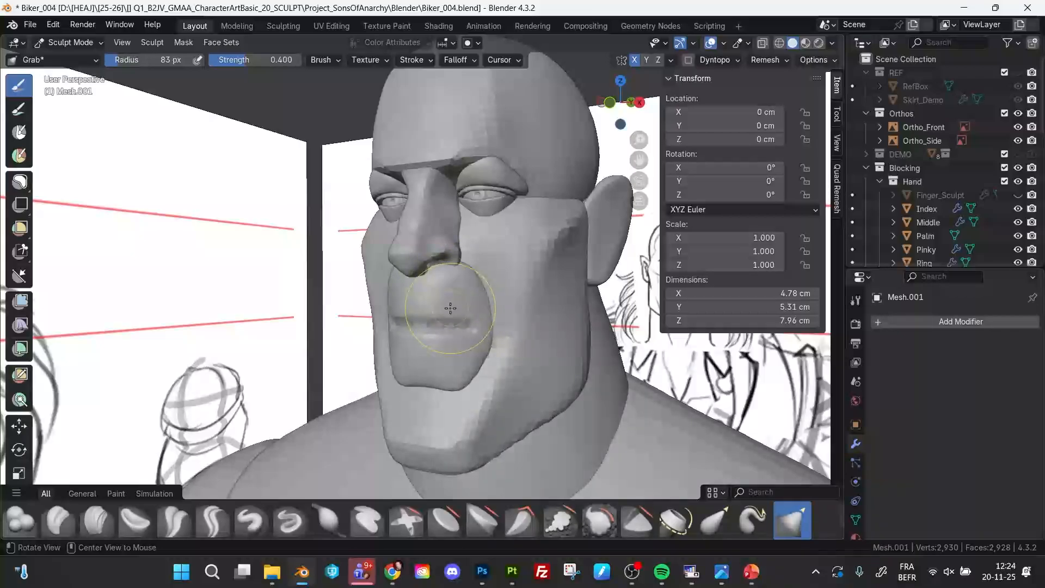
# - Switch sculpting to the mouth mesh and remesh it with a finer voxel size
pyautogui.moveTo(451, 312); pyautogui.dragTo(452, 304, button='middle')
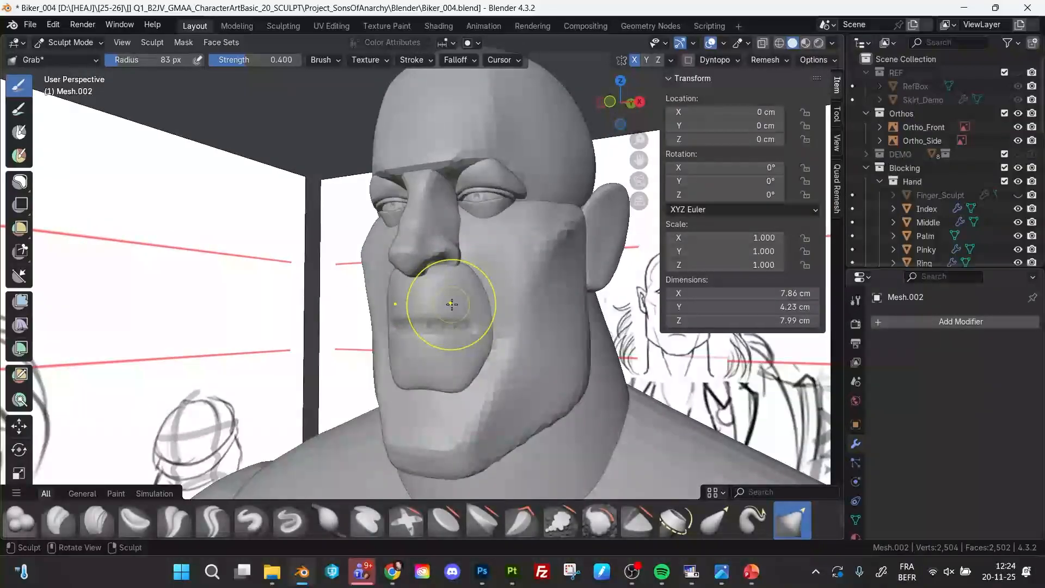
pyautogui.press('r')
pyautogui.click(489, 297)
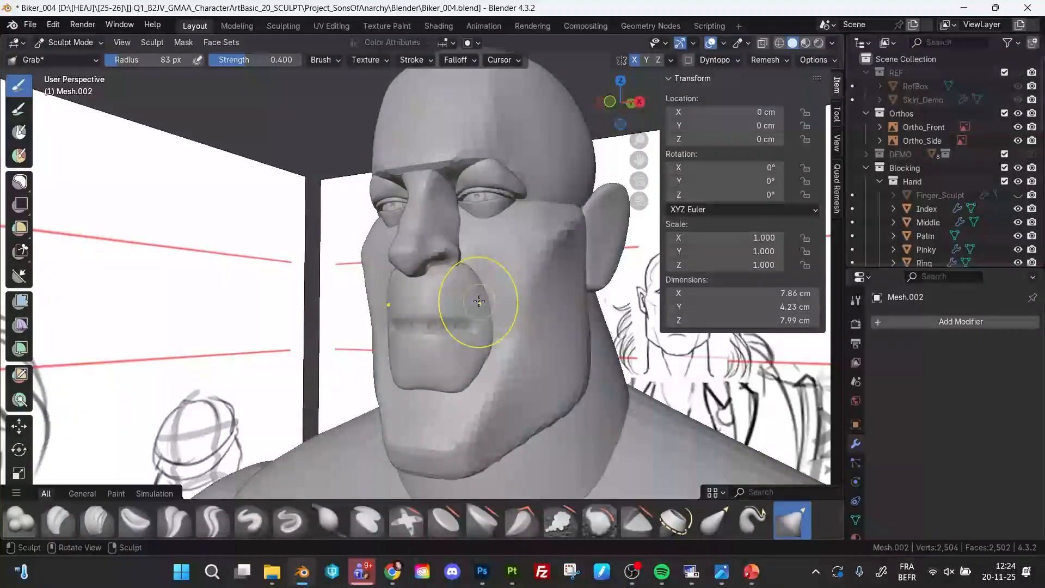
pyautogui.moveTo(473, 306)
pyautogui.mouseDown(button='middle')
pyautogui.moveTo(397, 319)
pyautogui.moveTo(275, 369)
pyautogui.mouseUp(button='middle')
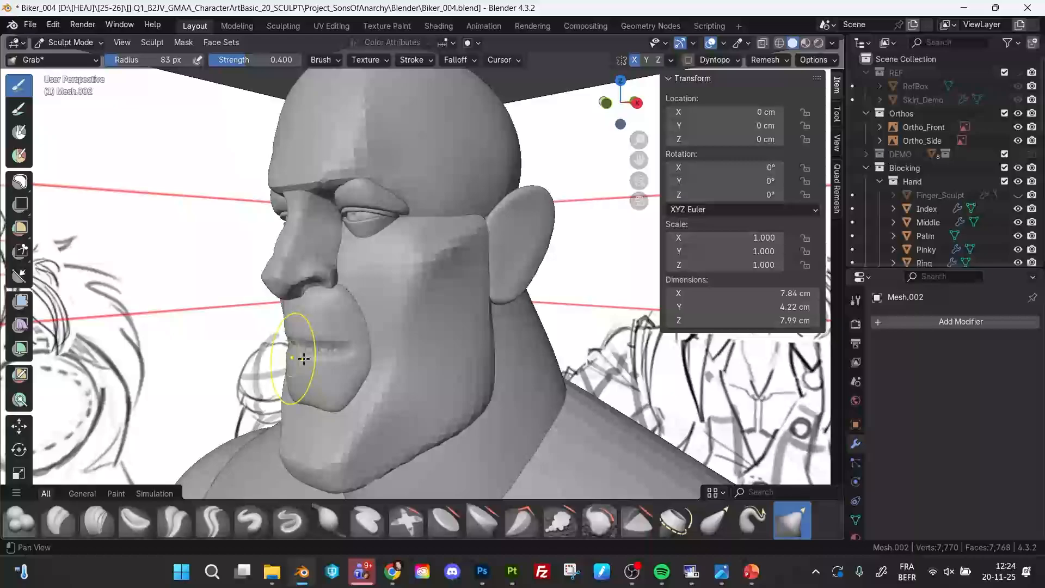
pyautogui.moveTo(369, 362)
pyautogui.mouseDown(button='middle')
pyautogui.moveTo(333, 349)
pyautogui.moveTo(408, 374)
pyautogui.moveTo(381, 339)
pyautogui.mouseUp(button='middle')
pyautogui.keyDown('shift'); pyautogui.moveTo(359, 338); pyautogui.dragTo(373, 338, button='middle'); pyautogui.keyUp('shift')
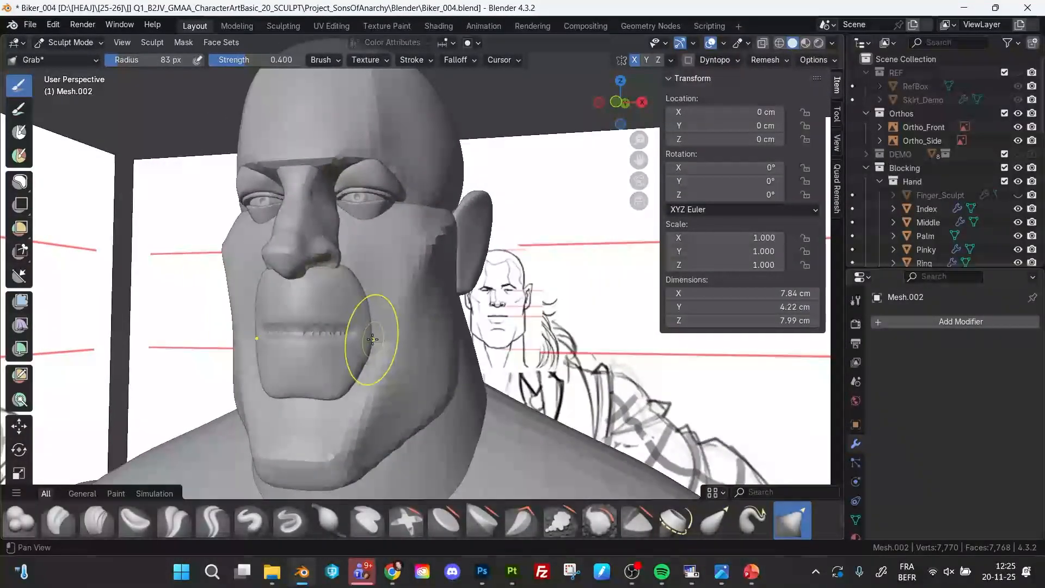
# - Carve the line between the lips using the Draw Sharp brush with a 44 px radius
pyautogui.hotkey('shift', 'c')
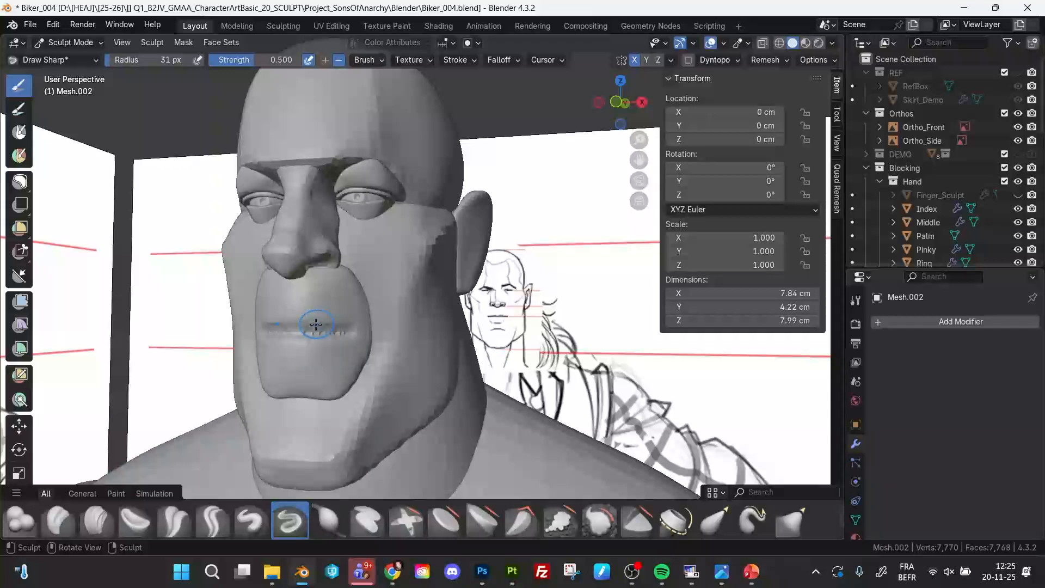
pyautogui.press('f')
pyautogui.click(327, 331)
pyautogui.moveTo(322, 334); pyautogui.dragTo(294, 336, button='middle')
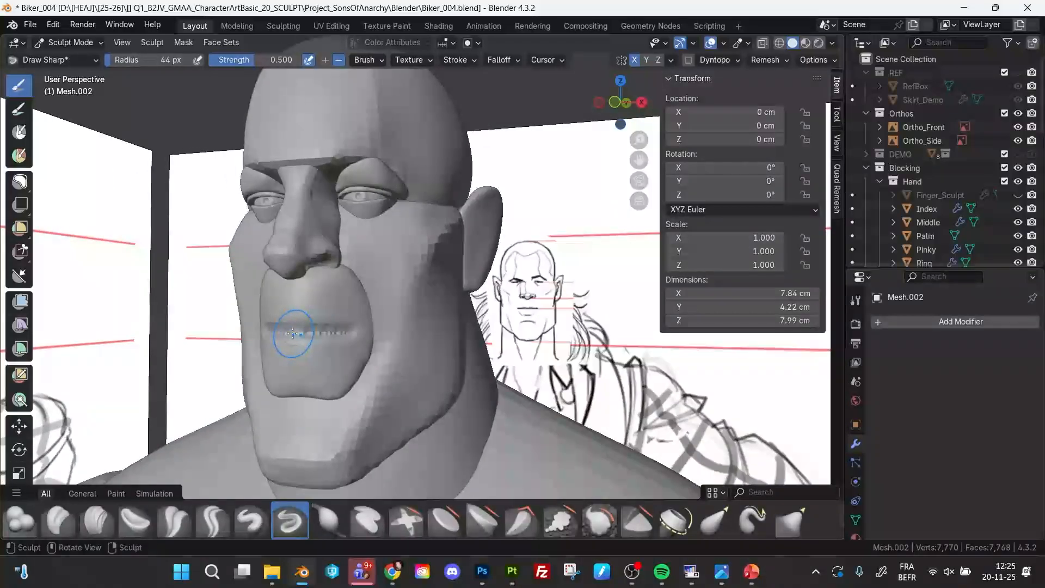
pyautogui.moveTo(294, 335); pyautogui.dragTo(315, 325)
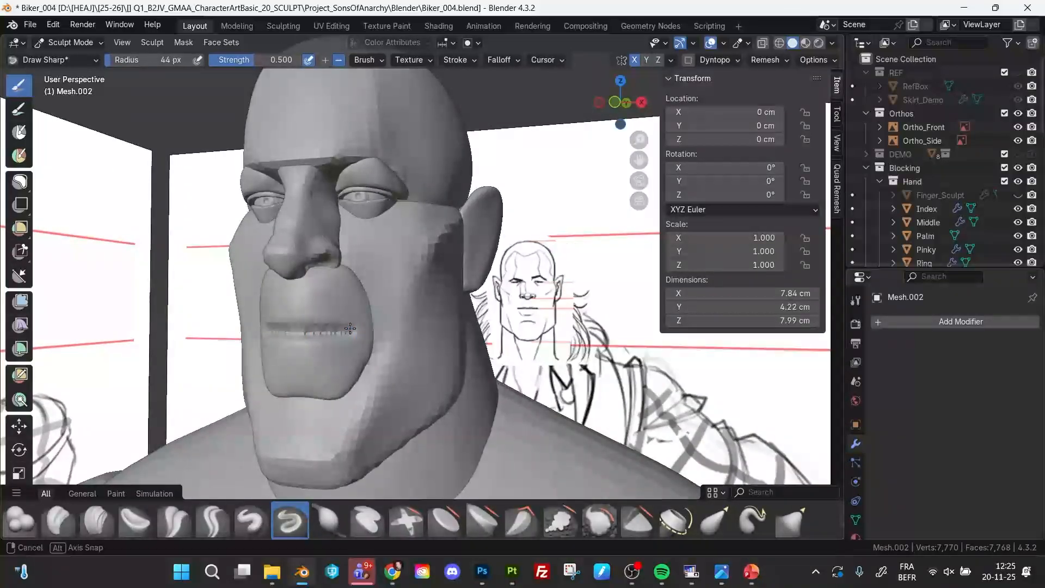
pyautogui.moveTo(350, 329)
pyautogui.mouseDown(button='middle')
pyautogui.moveTo(289, 330)
pyautogui.moveTo(310, 328)
pyautogui.mouseUp(button='middle')
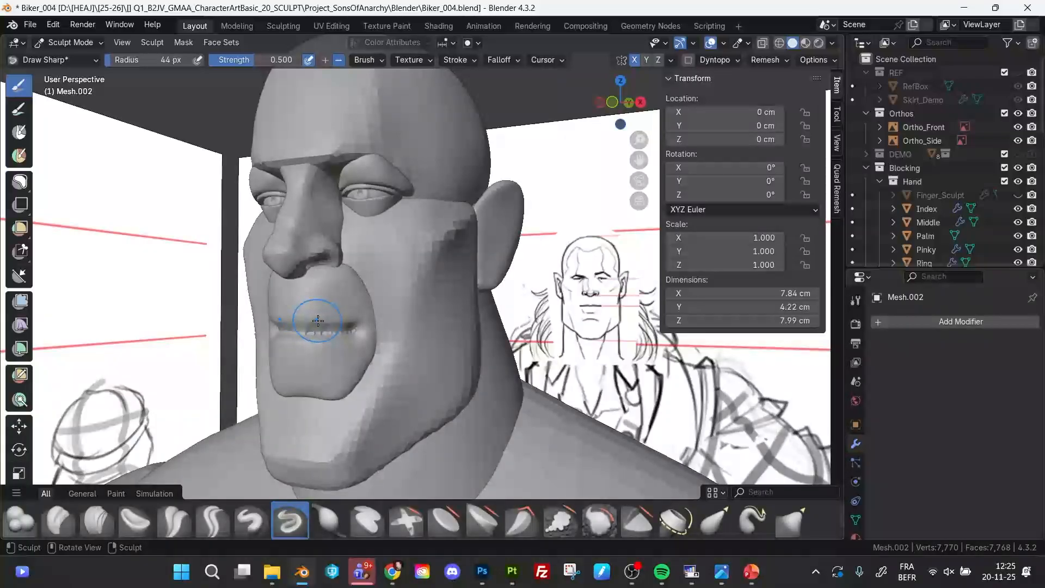
# - Set the Draw Sharp radius to 34 px and define the mouth corners and the lower lip's contour
pyautogui.press('f')
pyautogui.click(312, 321)
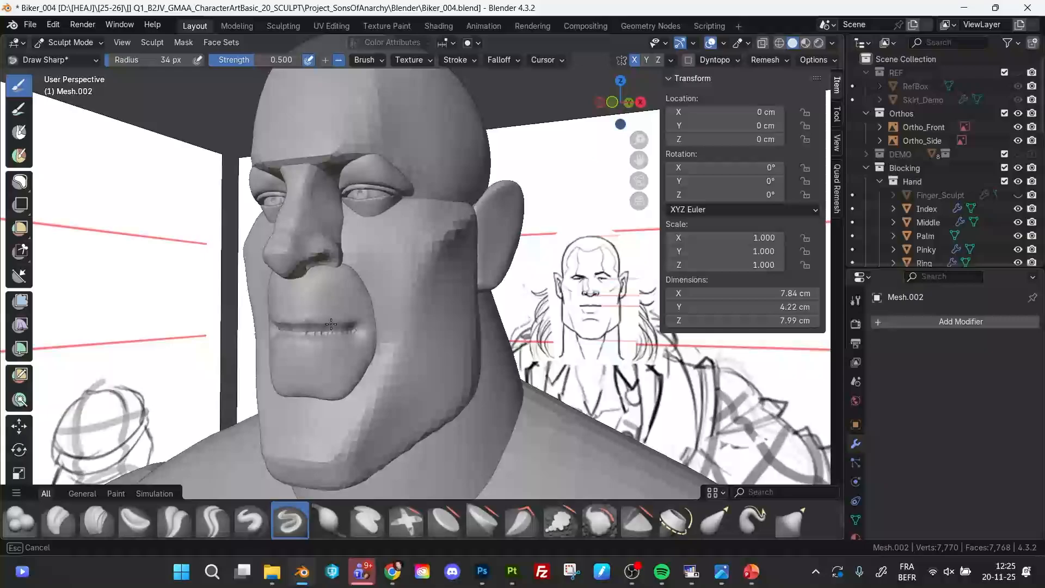
pyautogui.moveTo(357, 332)
pyautogui.mouseDown(button='middle')
pyautogui.moveTo(352, 281)
pyautogui.moveTo(329, 285)
pyautogui.moveTo(338, 316)
pyautogui.moveTo(303, 359)
pyautogui.moveTo(346, 342)
pyautogui.mouseUp(button='middle')
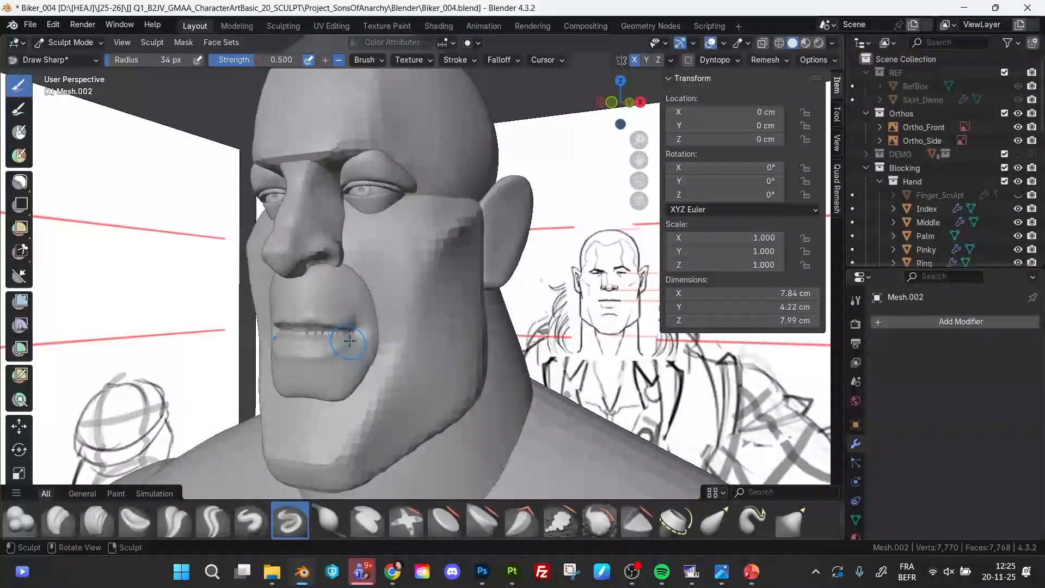
pyautogui.moveTo(340, 367)
pyautogui.mouseDown(button='middle')
pyautogui.moveTo(338, 357)
pyautogui.moveTo(337, 368)
pyautogui.moveTo(358, 351)
pyautogui.moveTo(333, 387)
pyautogui.moveTo(350, 381)
pyautogui.moveTo(350, 432)
pyautogui.moveTo(345, 343)
pyautogui.moveTo(387, 315)
pyautogui.mouseUp(button='middle')
# - Flatten the planes around the lips with the 64 px Flatten/Contrast brush
pyautogui.hotkey('shift', 't')
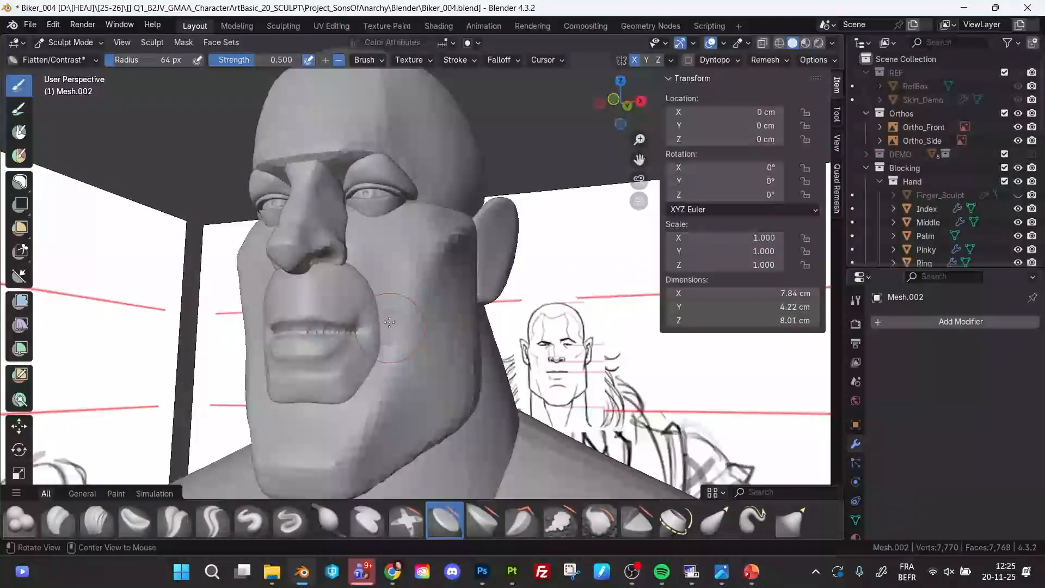
pyautogui.moveTo(376, 276); pyautogui.dragTo(404, 277, button='middle')
pyautogui.moveTo(372, 220)
pyautogui.mouseDown(button='middle')
pyautogui.moveTo(397, 222)
pyautogui.moveTo(416, 271)
pyautogui.moveTo(382, 256)
pyautogui.moveTo(390, 259)
pyautogui.moveTo(385, 278)
pyautogui.mouseUp(button='middle')
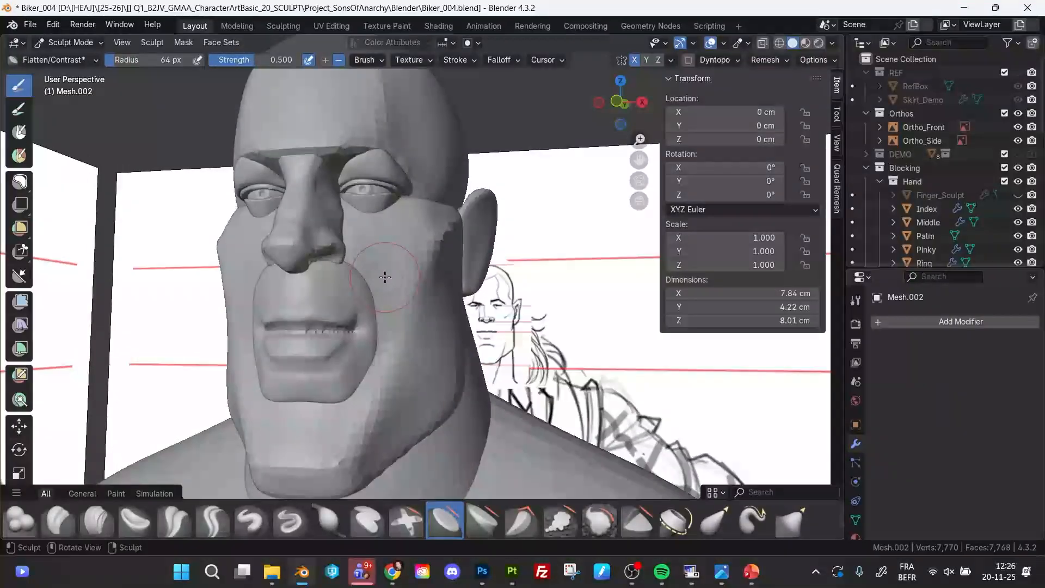
# - Mask the upper half of the mouth mesh down to the line between the lips
pyautogui.hotkey('shift', 'space')
pyautogui.click(428, 315)
pyautogui.hotkey('shift', 'space')
pyautogui.click(425, 304)
pyautogui.moveTo(361, 178)
pyautogui.mouseDown()
pyautogui.moveTo(236, 210)
pyautogui.moveTo(249, 330)
pyautogui.mouseUp()
pyautogui.moveTo(327, 325); pyautogui.dragTo(327, 327)
# - Reshape the unmasked lower lip with the 83 px Grab brush and flatten the area beneath it with Flatten/Contrast
pyautogui.press('g')
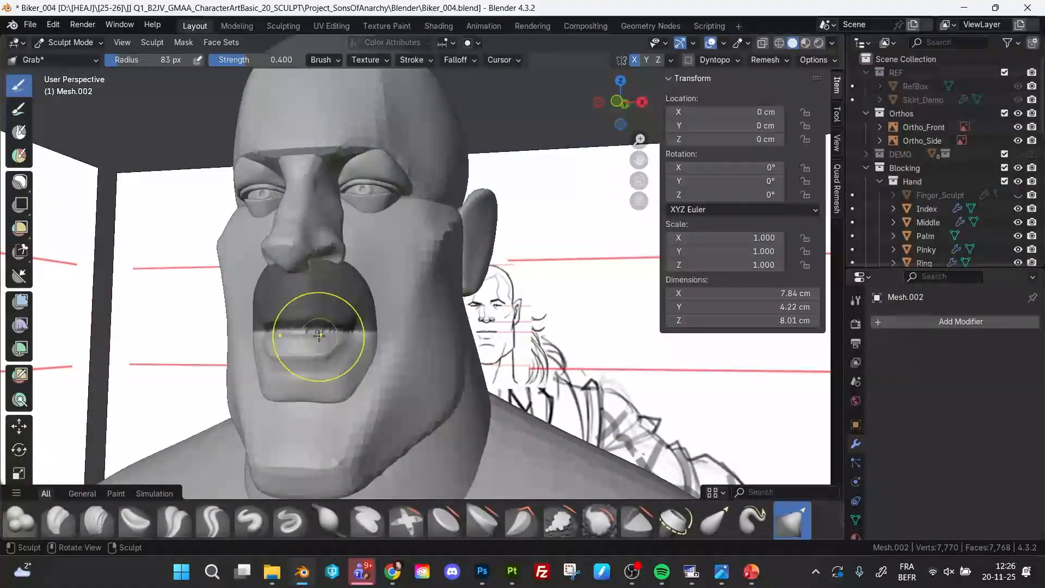
pyautogui.moveTo(316, 325); pyautogui.dragTo(340, 368, button='middle')
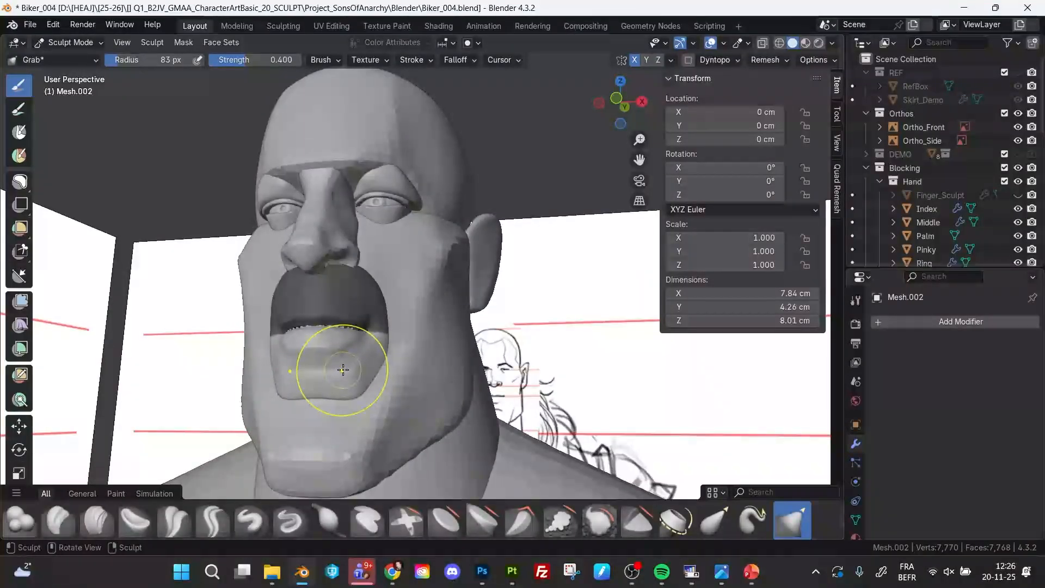
pyautogui.hotkey('shift', 't')
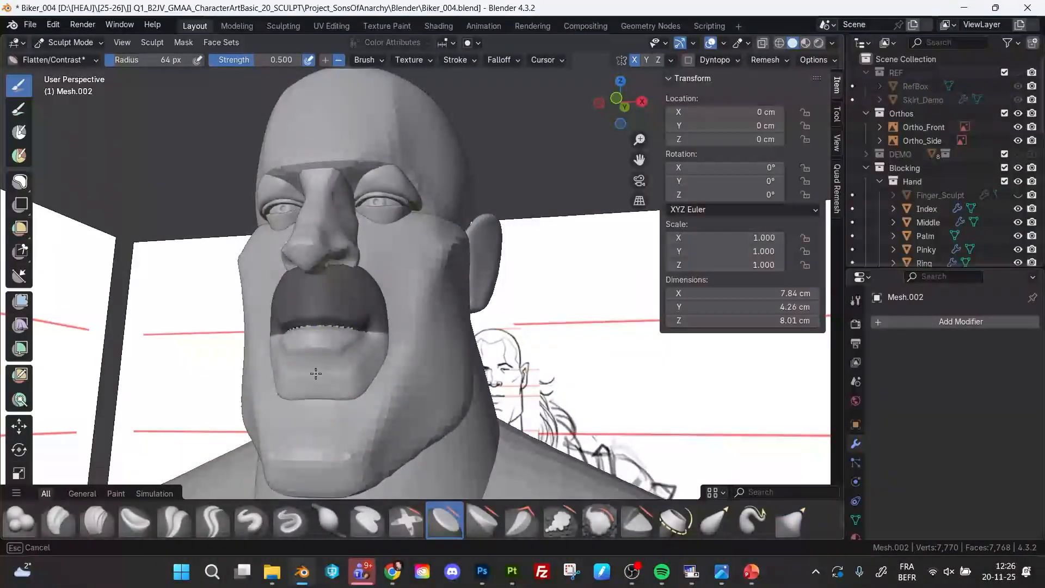
pyautogui.moveTo(332, 380); pyautogui.dragTo(347, 373)
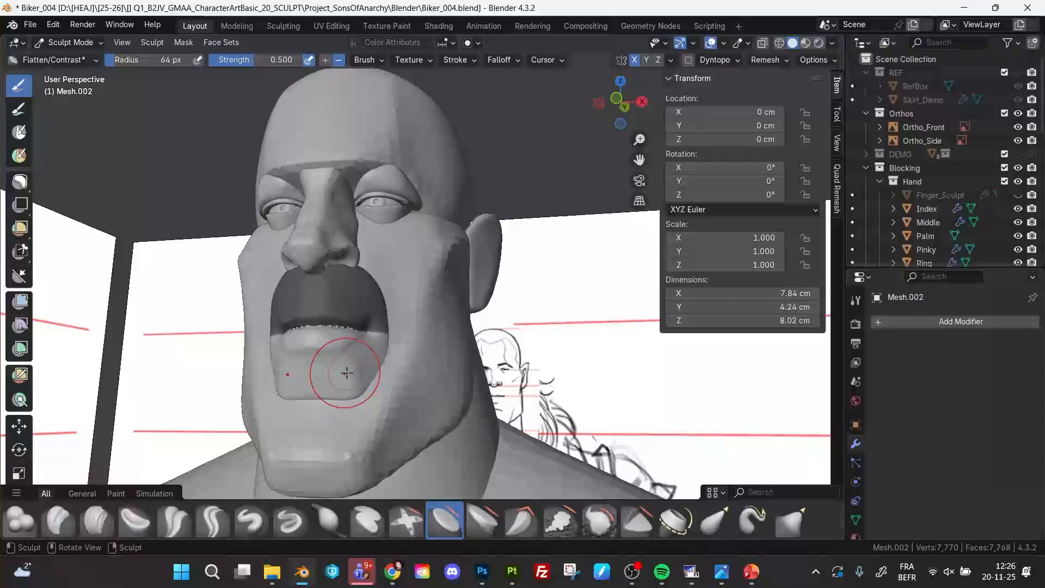
pyautogui.moveTo(371, 370); pyautogui.dragTo(320, 373, button='middle')
pyautogui.keyDown('alt'); pyautogui.moveTo(320, 373); pyautogui.dragTo(369, 397); pyautogui.keyUp('alt')
# - Clear the mask from the mouth mesh and check the whole head
pyautogui.press('a')
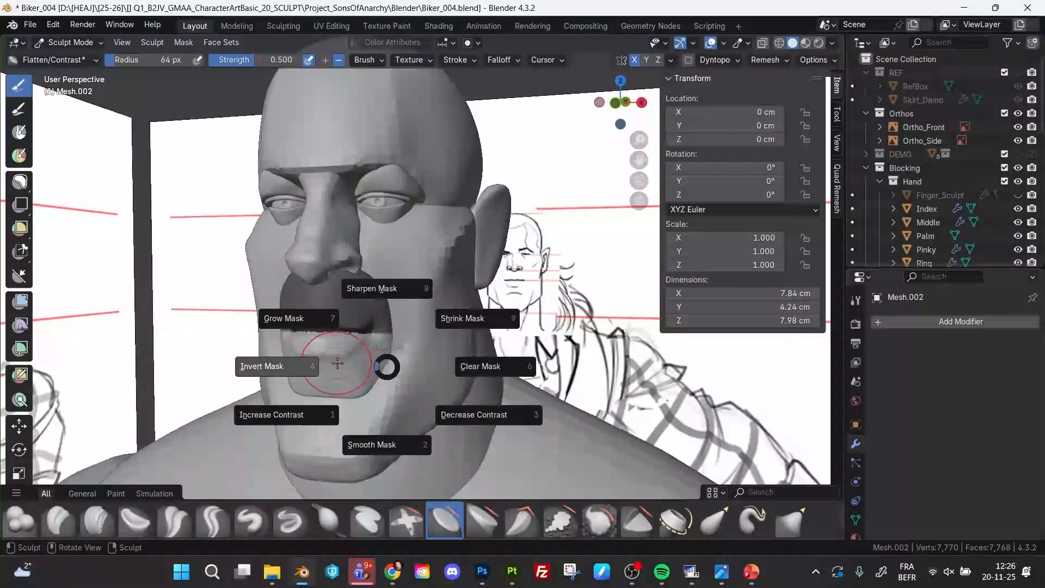
pyautogui.click(463, 359)
pyautogui.keyDown('alt'); pyautogui.moveTo(456, 332); pyautogui.dragTo(483, 414); pyautogui.keyUp('alt')
pyautogui.keyDown('alt'); pyautogui.moveTo(483, 322); pyautogui.dragTo(444, 312); pyautogui.keyUp('alt')
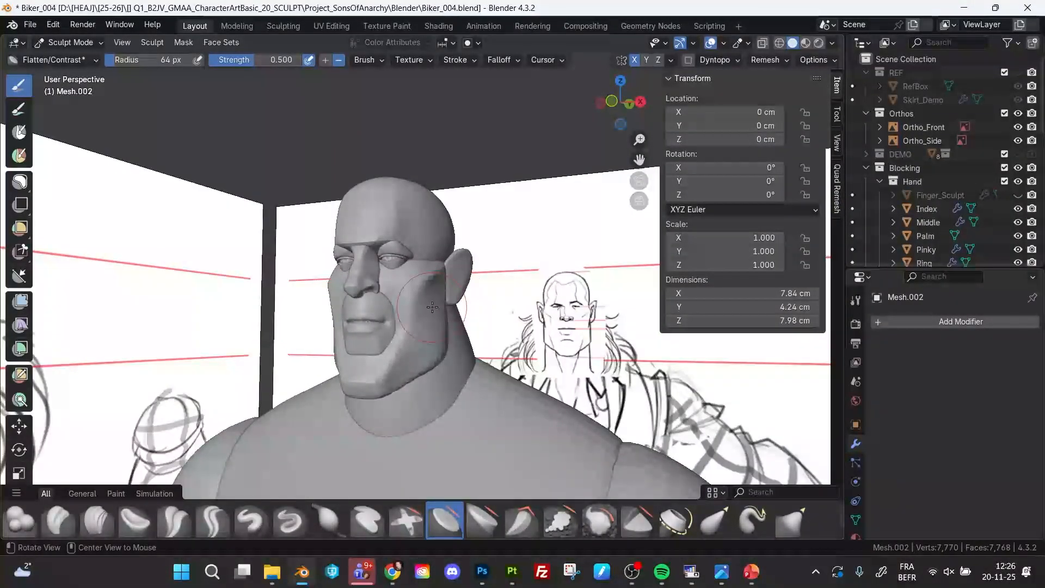
# - Reshape the corner of the mouth on the mouth mesh with the 64 px Grab brush
pyautogui.hotkey('alt', 'q')
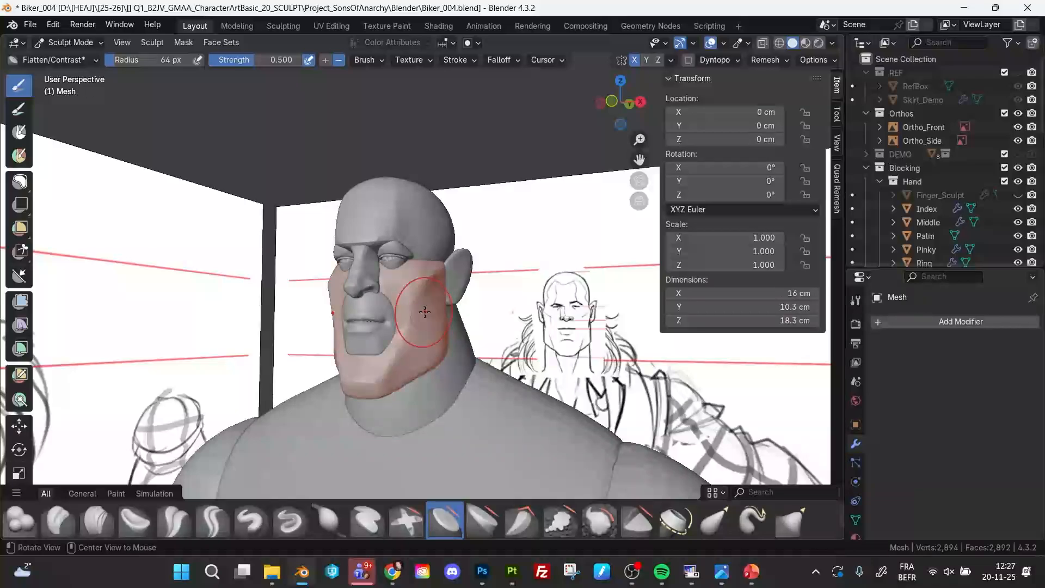
pyautogui.moveTo(438, 300)
pyautogui.mouseDown(button='middle')
pyautogui.moveTo(471, 294)
pyautogui.moveTo(367, 319)
pyautogui.mouseUp(button='middle')
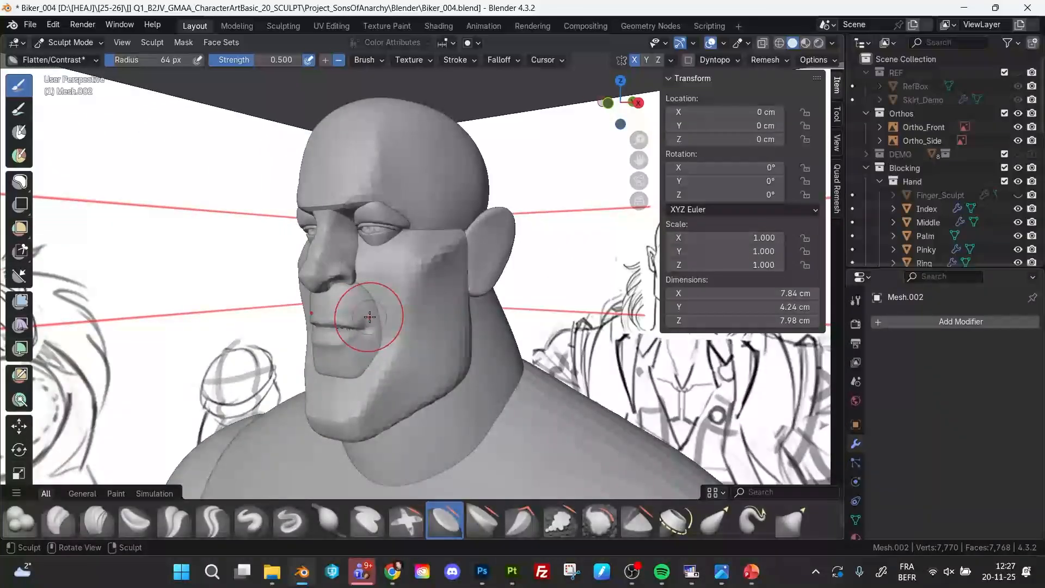
pyautogui.press('g')
pyautogui.press('f')
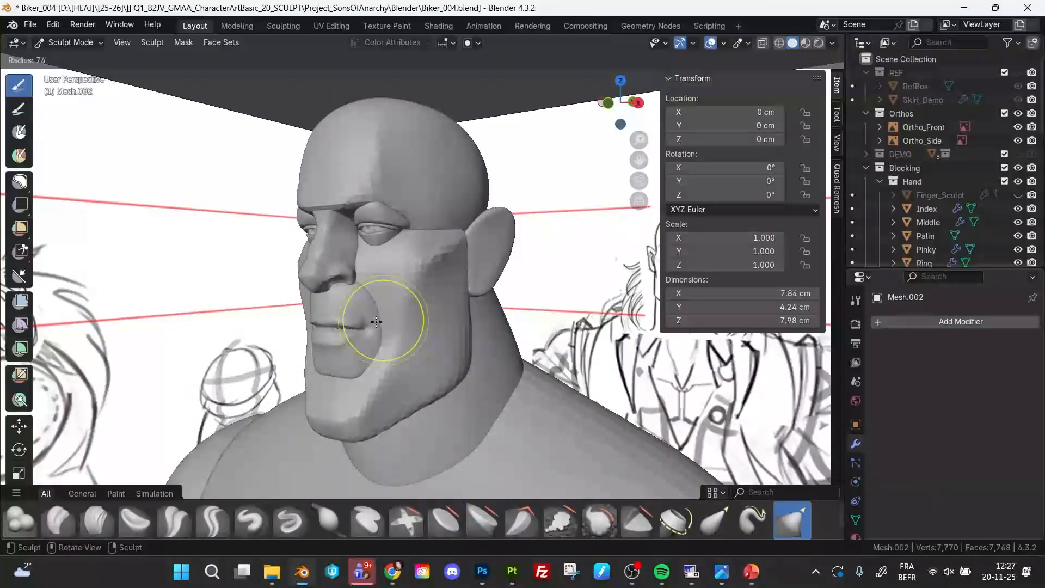
pyautogui.click(359, 321)
pyautogui.press('f')
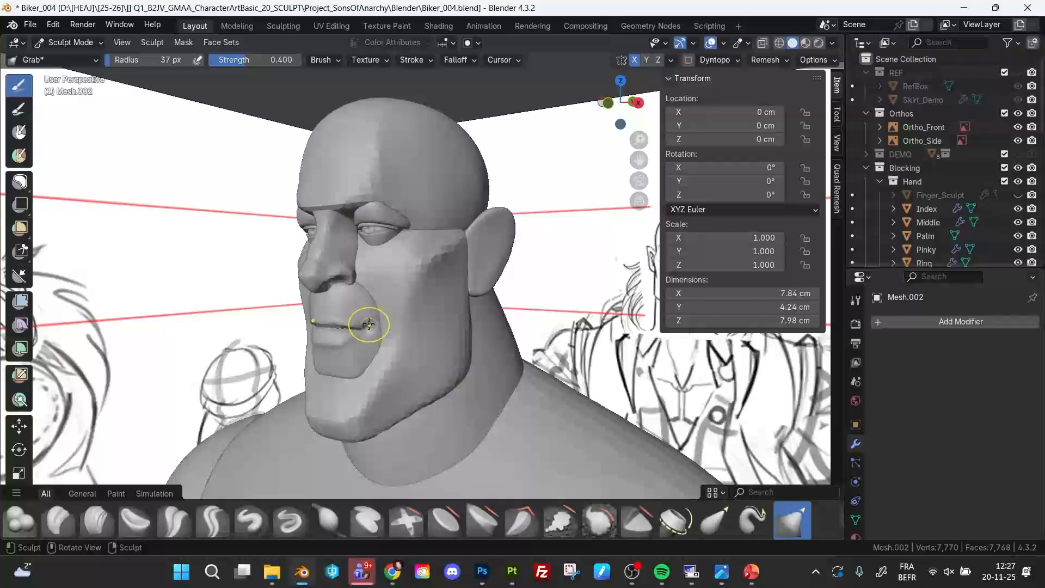
pyautogui.click(368, 330)
pyautogui.moveTo(368, 332); pyautogui.dragTo(368, 330)
pyautogui.moveTo(368, 330)
pyautogui.mouseDown(button='middle')
pyautogui.moveTo(406, 327)
pyautogui.moveTo(380, 324)
pyautogui.mouseUp(button='middle')
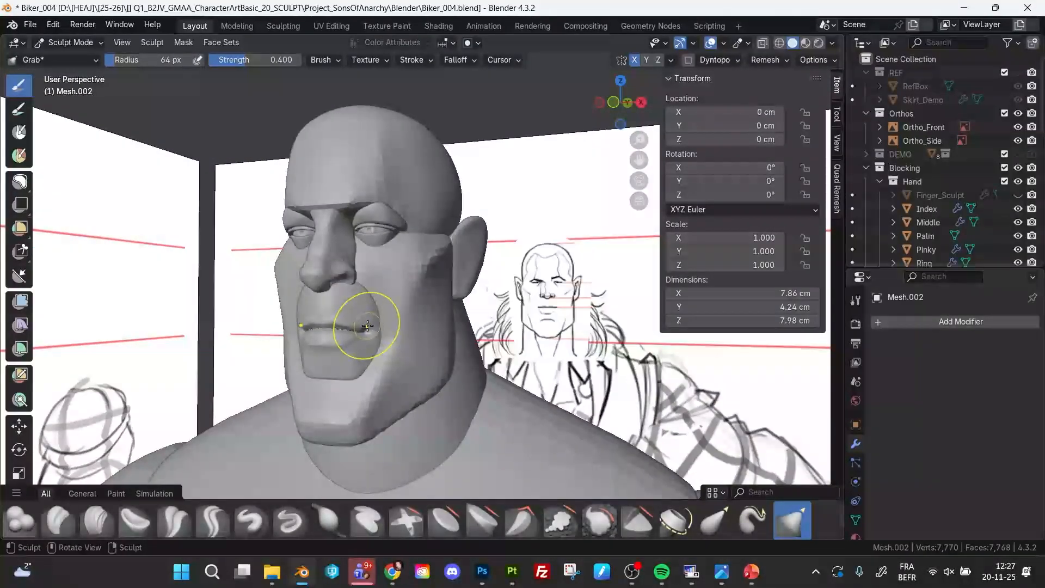
# - Refine the mouth corner and the edge of the lower lip with the Grab brush reduced to 27 px
pyautogui.press('f')
pyautogui.click(369, 326)
pyautogui.moveTo(368, 327); pyautogui.dragTo(373, 326)
pyautogui.moveTo(374, 325)
pyautogui.mouseDown(button='middle')
pyautogui.moveTo(431, 320)
pyautogui.moveTo(384, 314)
pyautogui.moveTo(376, 337)
pyautogui.mouseUp(button='middle')
pyautogui.moveTo(376, 337); pyautogui.dragTo(372, 333)
pyautogui.moveTo(373, 334)
pyautogui.mouseDown(button='middle')
pyautogui.moveTo(439, 301)
pyautogui.moveTo(488, 301)
pyautogui.moveTo(460, 311)
pyautogui.moveTo(347, 304)
pyautogui.moveTo(455, 282)
pyautogui.moveTo(467, 250)
pyautogui.moveTo(434, 261)
pyautogui.moveTo(460, 257)
pyautogui.moveTo(454, 267)
pyautogui.moveTo(345, 219)
pyautogui.mouseUp(button='middle')
# - Switch sculpting to the head's Sphere mesh, clear its mask and voxel remesh it at about 0.363 cm
pyautogui.hotkey('alt', 'q')
pyautogui.hotkey('alt', 'a')
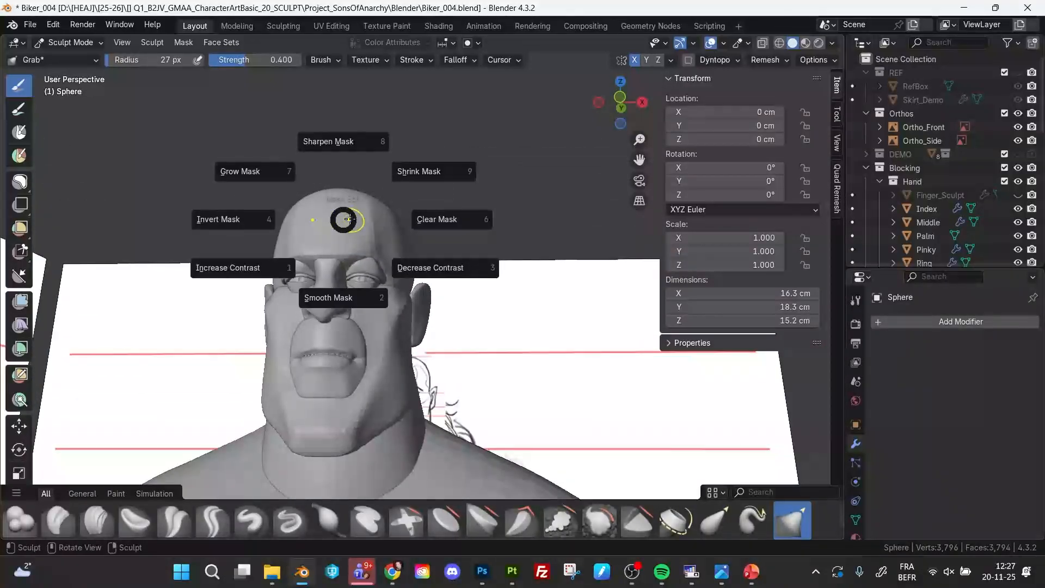
pyautogui.click(448, 221)
pyautogui.hotkey('shift', 'r')
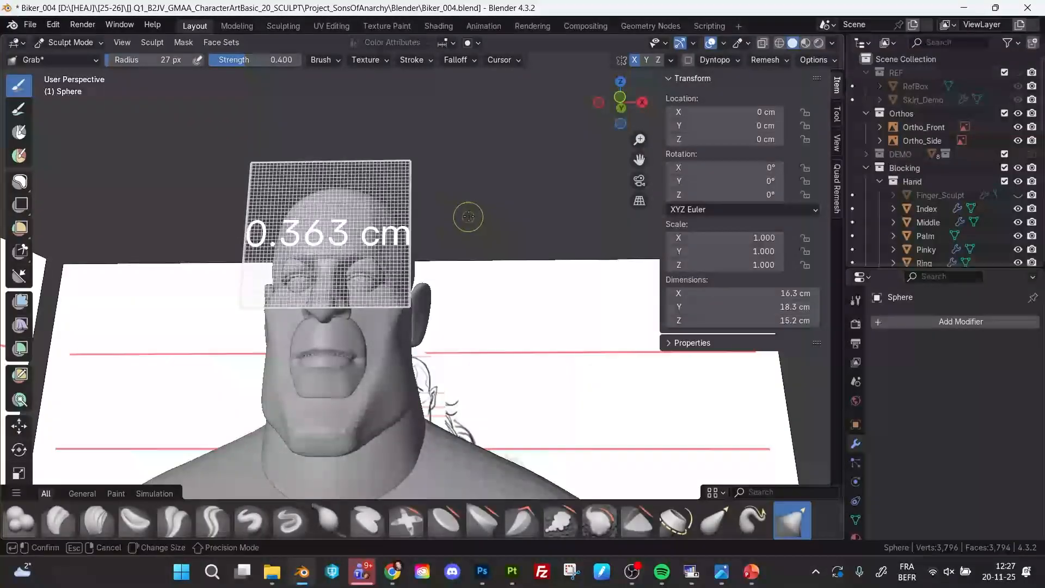
pyautogui.click(467, 214)
pyautogui.hotkey('ctrl', 'r')
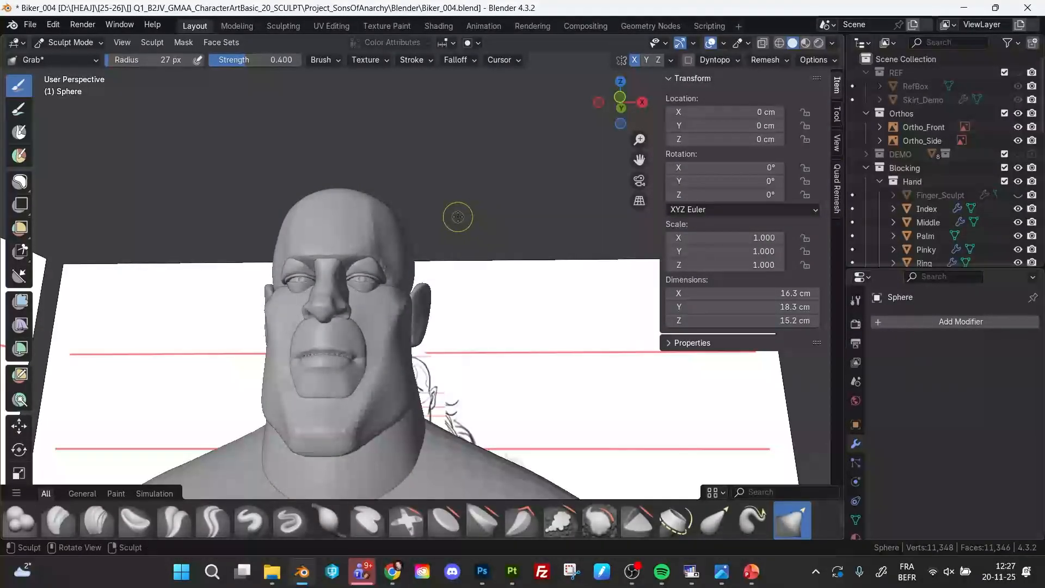
# - Pull the brow area between the eyes downward with the Grab brush at 51 px
pyautogui.moveTo(458, 217); pyautogui.dragTo(467, 226, button='middle')
pyautogui.moveTo(354, 249)
pyautogui.mouseDown(button='middle')
pyautogui.moveTo(309, 254)
pyautogui.moveTo(346, 250)
pyautogui.moveTo(334, 256)
pyautogui.mouseUp(button='middle')
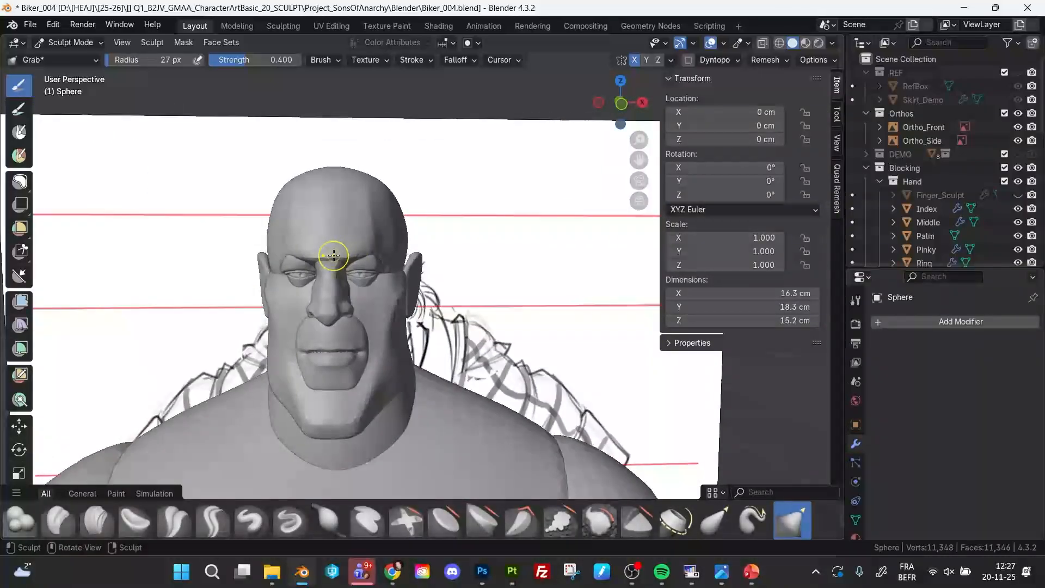
pyautogui.press('f')
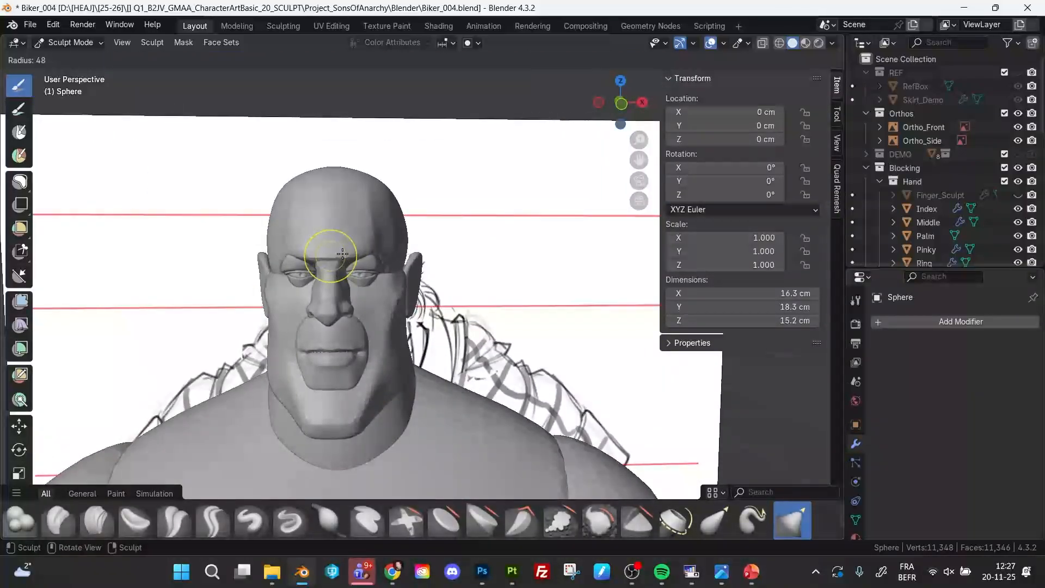
pyautogui.click(359, 256)
pyautogui.moveTo(343, 256); pyautogui.dragTo(337, 265)
pyautogui.moveTo(336, 265)
pyautogui.mouseDown(button='middle')
pyautogui.moveTo(345, 182)
pyautogui.moveTo(335, 266)
pyautogui.moveTo(368, 250)
pyautogui.moveTo(381, 234)
pyautogui.moveTo(351, 225)
pyautogui.moveTo(285, 230)
pyautogui.moveTo(343, 226)
pyautogui.mouseUp(button='middle')
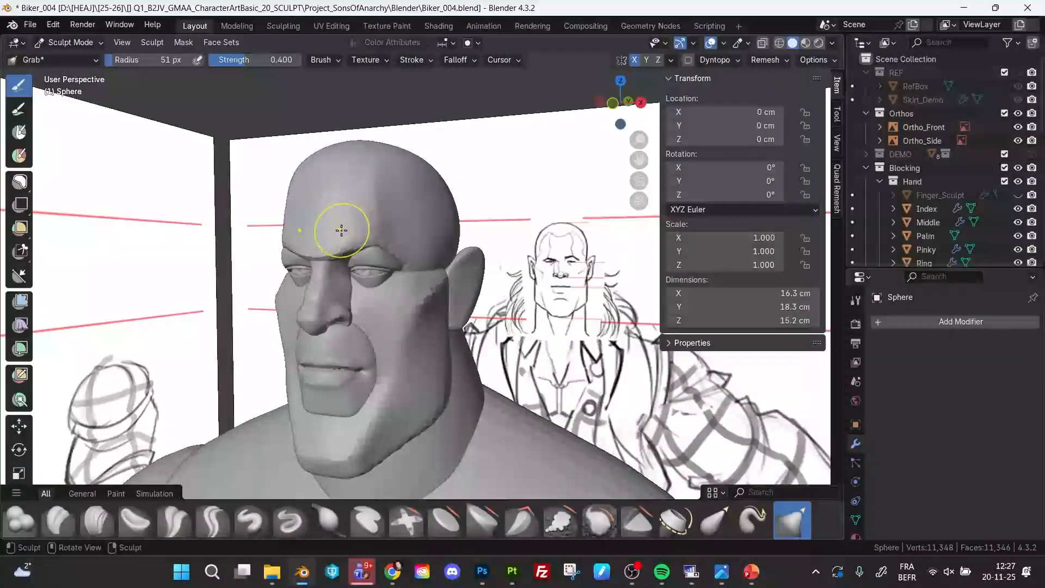
# - Carve the forehead planes and the hollow above the brow with the Draw Sharp brush at 75 px
pyautogui.hotkey('shift', 'c')
pyautogui.press('f')
pyautogui.click(337, 217)
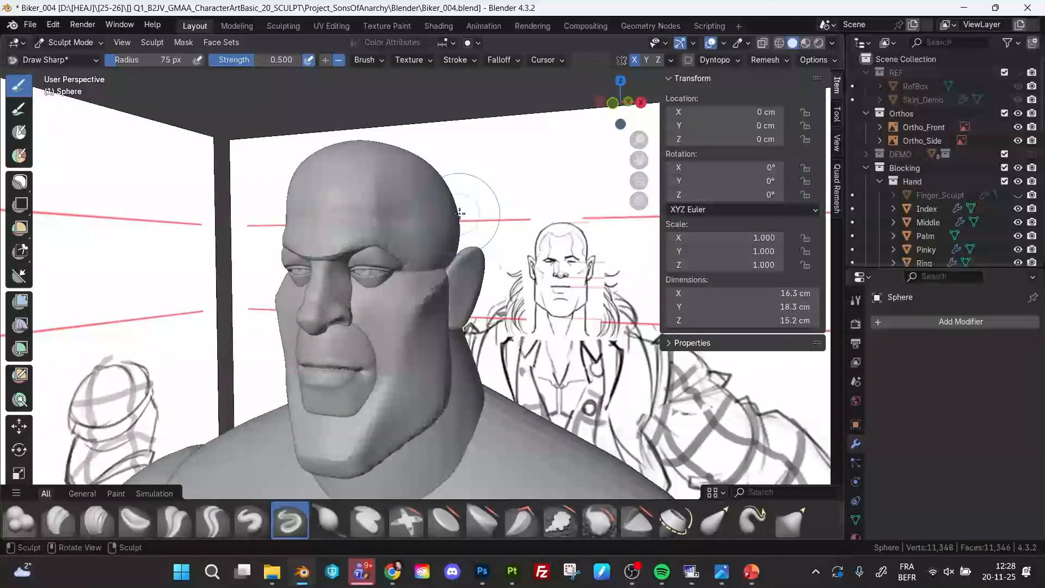
pyautogui.moveTo(459, 212)
pyautogui.mouseDown(button='middle')
pyautogui.moveTo(343, 203)
pyautogui.moveTo(350, 190)
pyautogui.moveTo(322, 186)
pyautogui.mouseUp(button='middle')
pyautogui.moveTo(414, 174); pyautogui.dragTo(386, 220, button='middle')
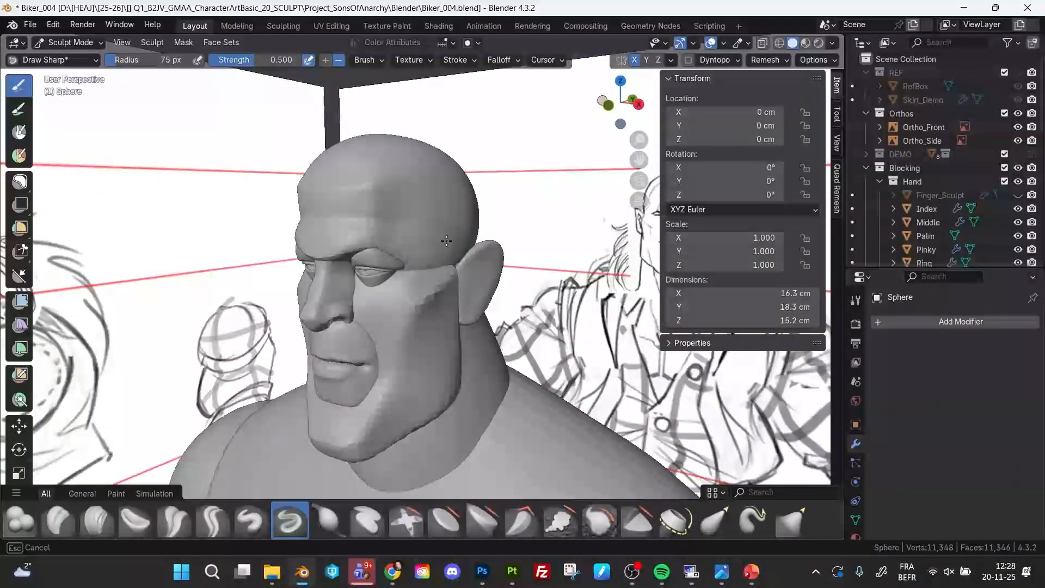
pyautogui.moveTo(453, 224)
pyautogui.mouseDown(button='middle')
pyautogui.moveTo(482, 192)
pyautogui.moveTo(389, 217)
pyautogui.mouseUp(button='middle')
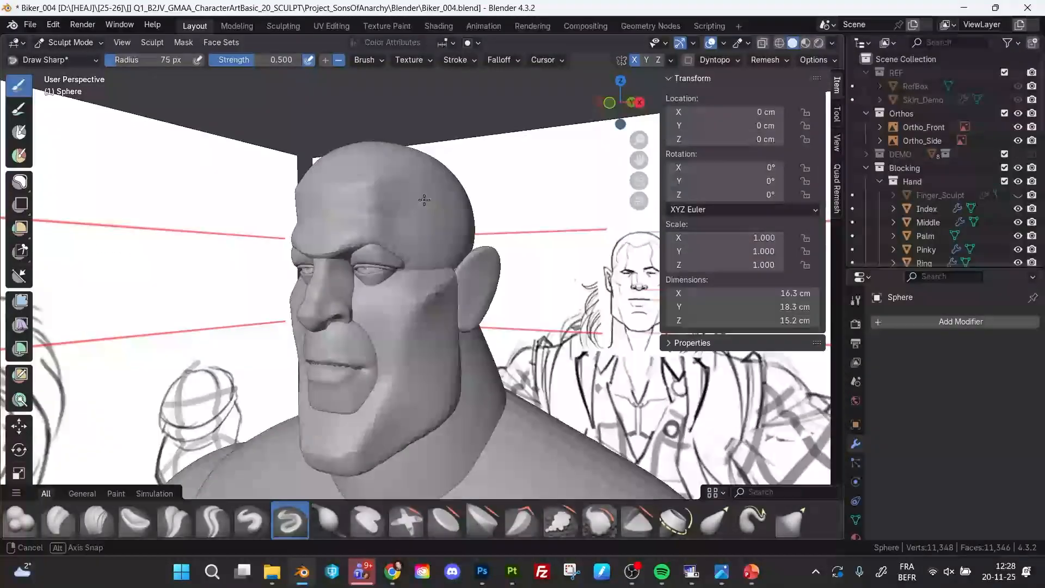
pyautogui.moveTo(448, 244)
pyautogui.mouseDown(button='middle')
pyautogui.moveTo(365, 223)
pyautogui.moveTo(395, 206)
pyautogui.moveTo(472, 238)
pyautogui.moveTo(550, 228)
pyautogui.moveTo(413, 213)
pyautogui.moveTo(311, 234)
pyautogui.mouseUp(button='middle')
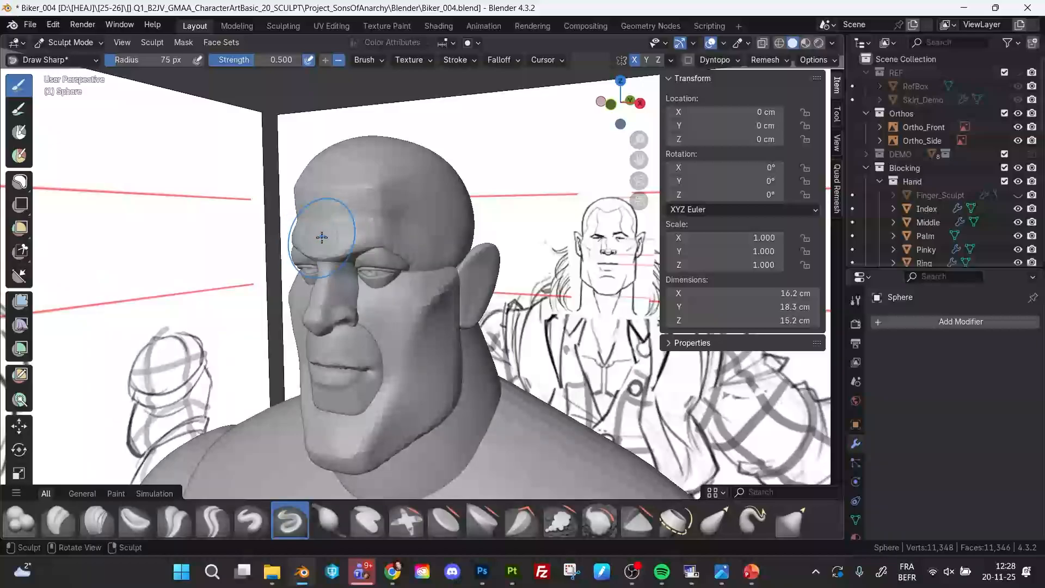
# - Sharpen the brow ridge above the nose with the Draw Sharp brush at 52 px
pyautogui.press('f')
pyautogui.click(325, 237)
pyautogui.keyDown('ctrl'); pyautogui.moveTo(328, 241); pyautogui.dragTo(352, 248); pyautogui.keyUp('ctrl')
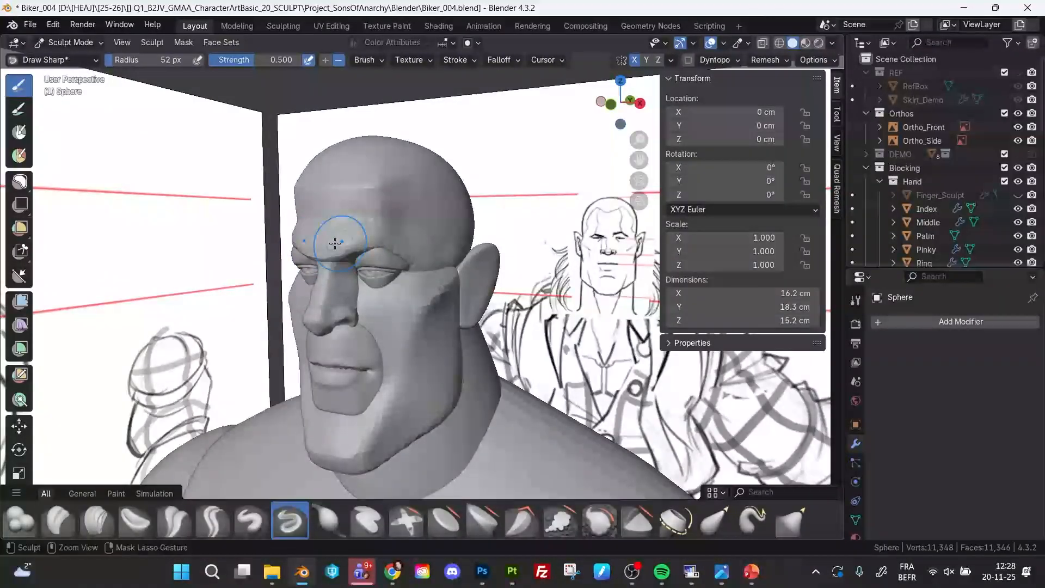
pyautogui.moveTo(335, 243)
pyautogui.mouseDown(button='middle')
pyautogui.moveTo(384, 220)
pyautogui.moveTo(400, 227)
pyautogui.moveTo(382, 225)
pyautogui.moveTo(522, 204)
pyautogui.moveTo(492, 221)
pyautogui.moveTo(482, 255)
pyautogui.mouseUp(button='middle')
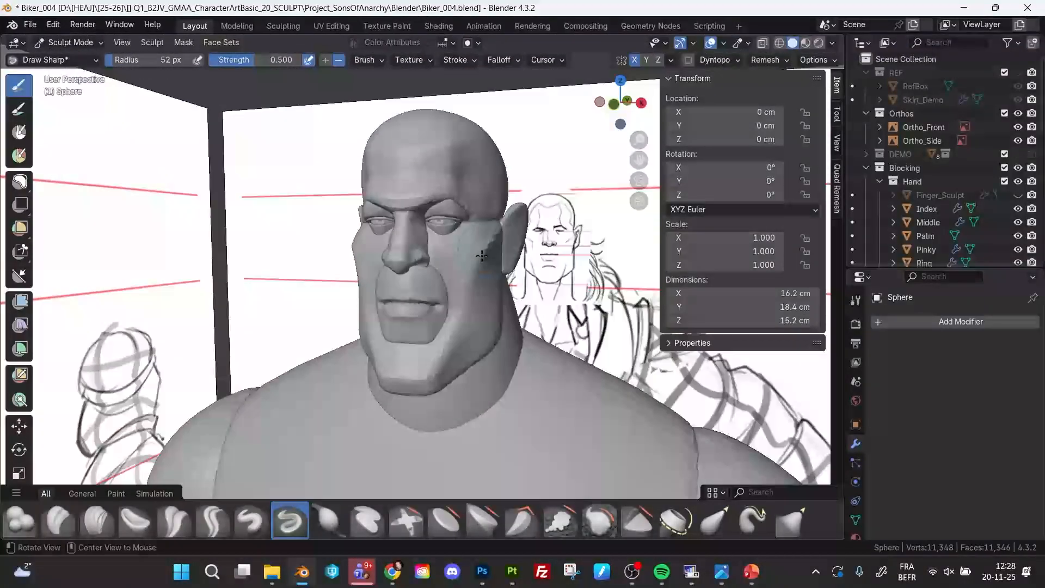
# - Switch sculpting to the cheek and jaw mesh, clear its mask and remesh it at a finer voxel size
pyautogui.hotkey('alt', 'q')
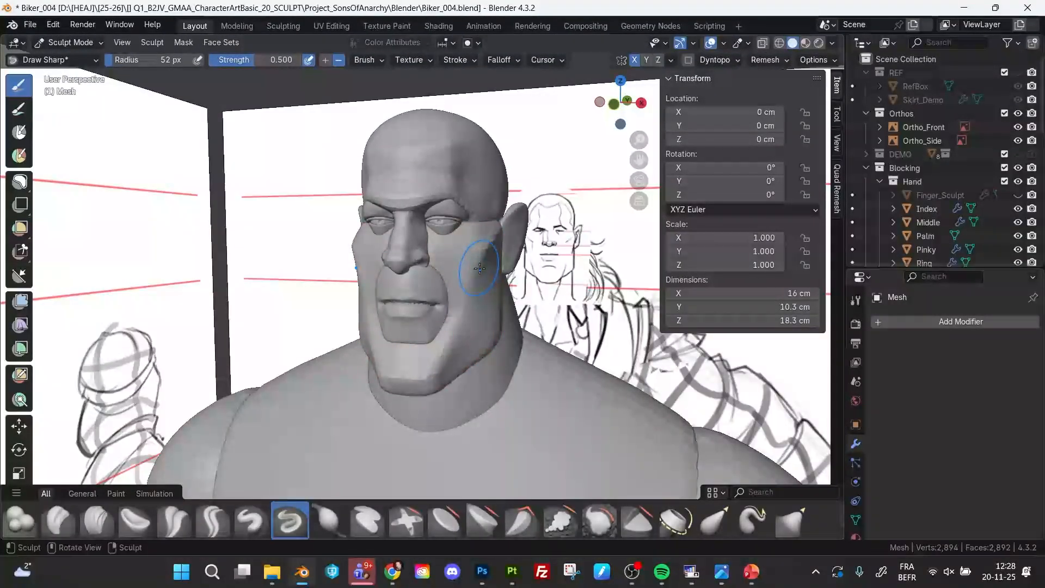
pyautogui.press('a')
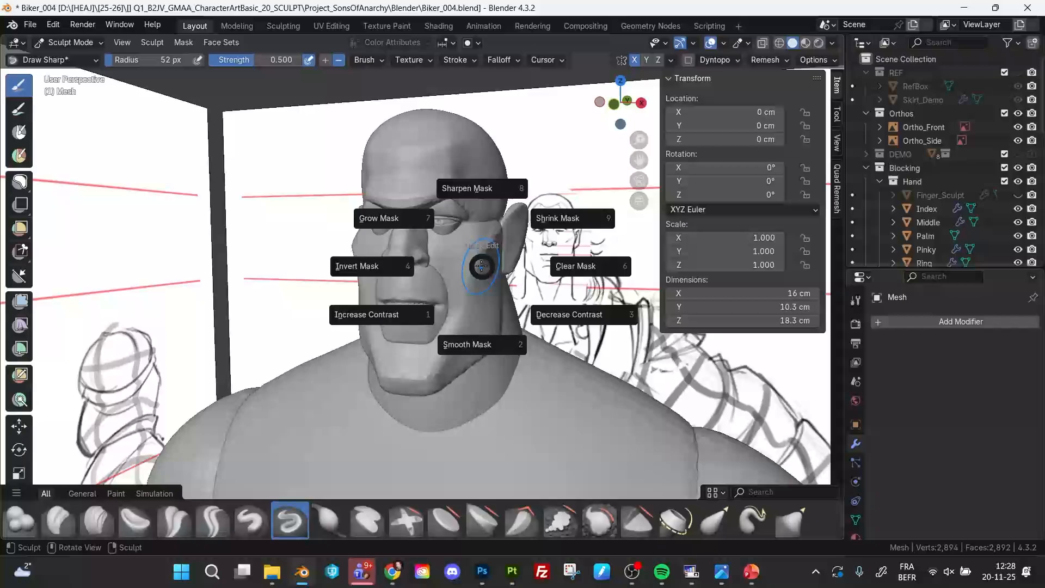
pyautogui.click(590, 265)
pyautogui.moveTo(488, 240); pyautogui.dragTo(494, 278)
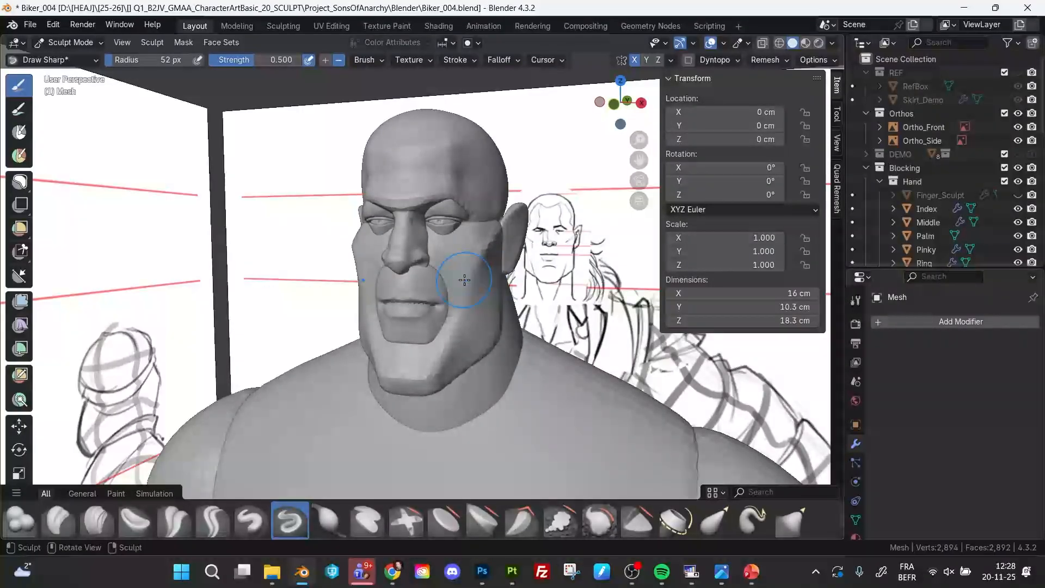
pyautogui.press('r')
pyautogui.click(490, 280)
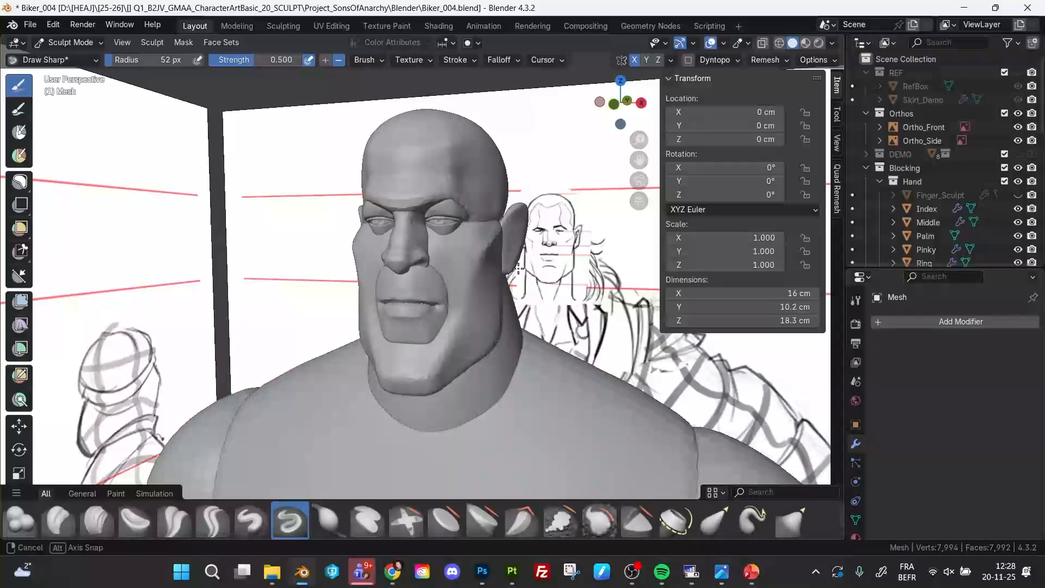
# - Carve the hollow below the cheekbone toward the jaw with the 52 px Draw Sharp brush
pyautogui.moveTo(519, 269)
pyautogui.mouseDown(button='middle')
pyautogui.moveTo(466, 250)
pyautogui.moveTo(472, 261)
pyautogui.moveTo(514, 255)
pyautogui.mouseUp(button='middle')
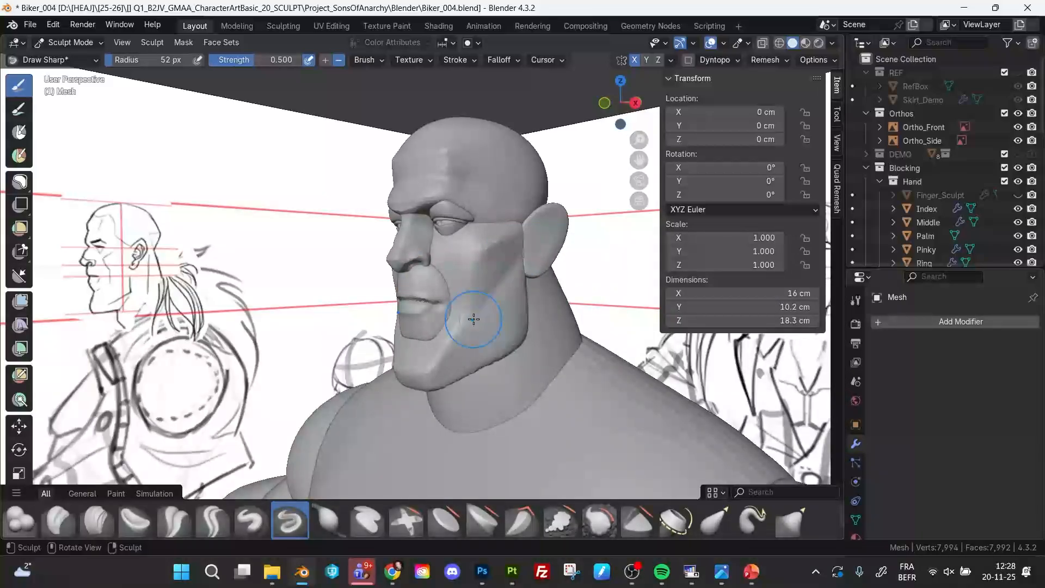
pyautogui.moveTo(489, 294)
pyautogui.mouseDown(button='middle')
pyautogui.moveTo(477, 298)
pyautogui.moveTo(503, 298)
pyautogui.mouseUp(button='middle')
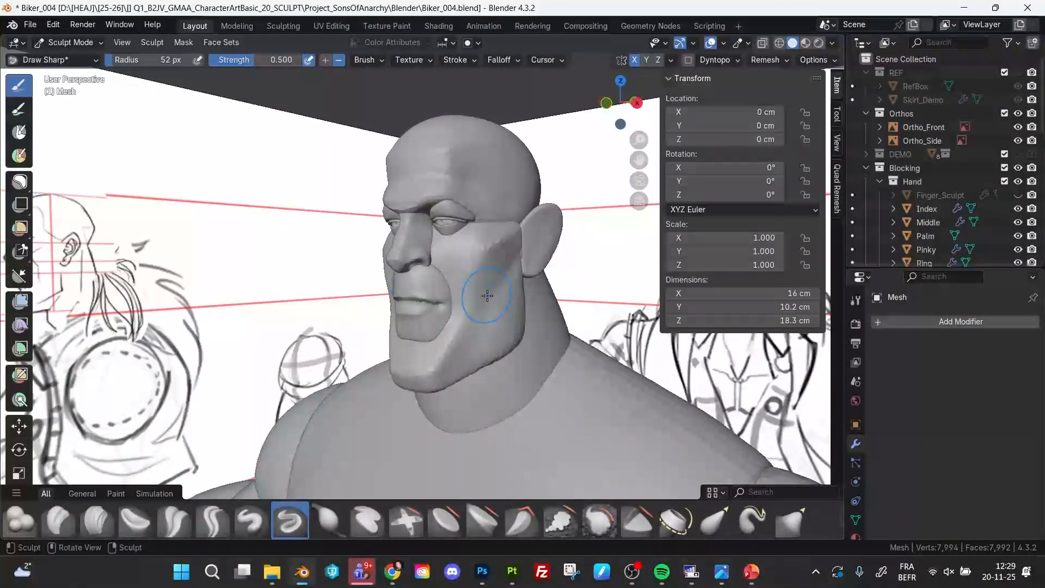
pyautogui.moveTo(485, 310); pyautogui.dragTo(439, 240, button='middle')
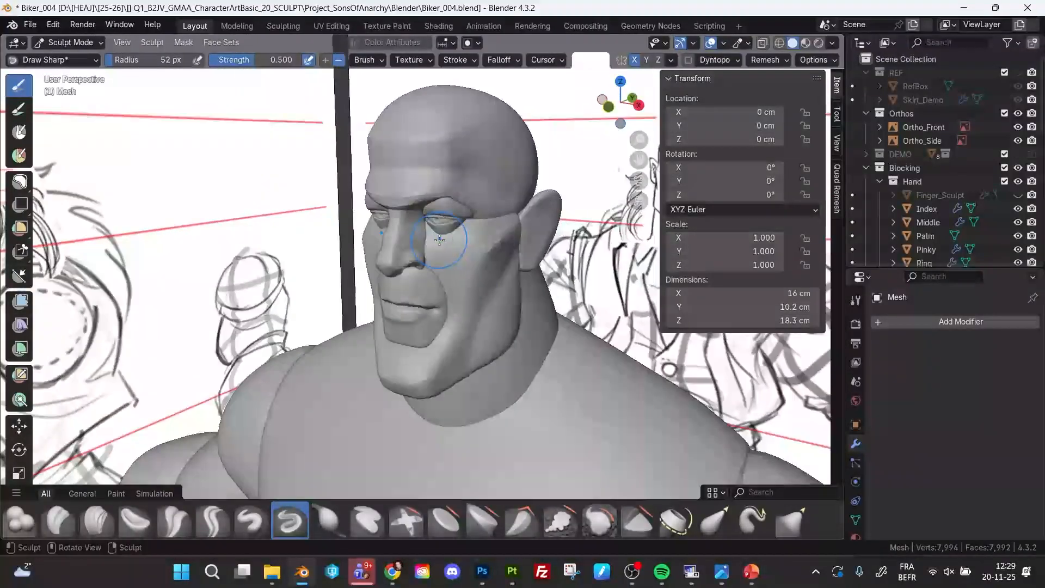
# - Define the area under the eyes and beside the mouth with the Draw Sharp brush at 36 px
pyautogui.press('f')
pyautogui.click(448, 240)
pyautogui.moveTo(447, 238); pyautogui.dragTo(428, 235)
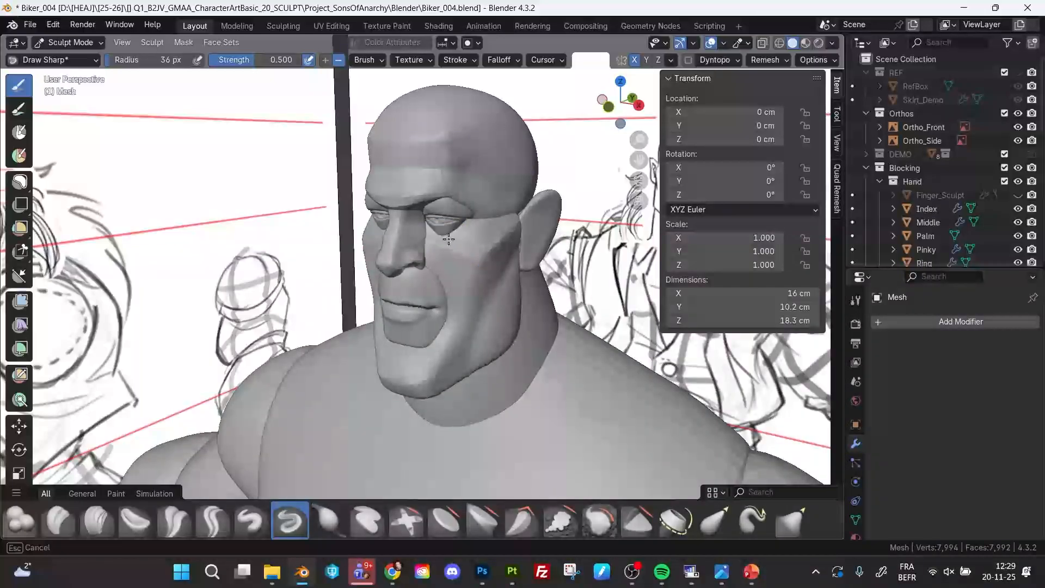
pyautogui.moveTo(449, 239)
pyautogui.mouseDown(button='middle')
pyautogui.moveTo(470, 245)
pyautogui.moveTo(433, 253)
pyautogui.moveTo(461, 270)
pyautogui.mouseUp(button='middle')
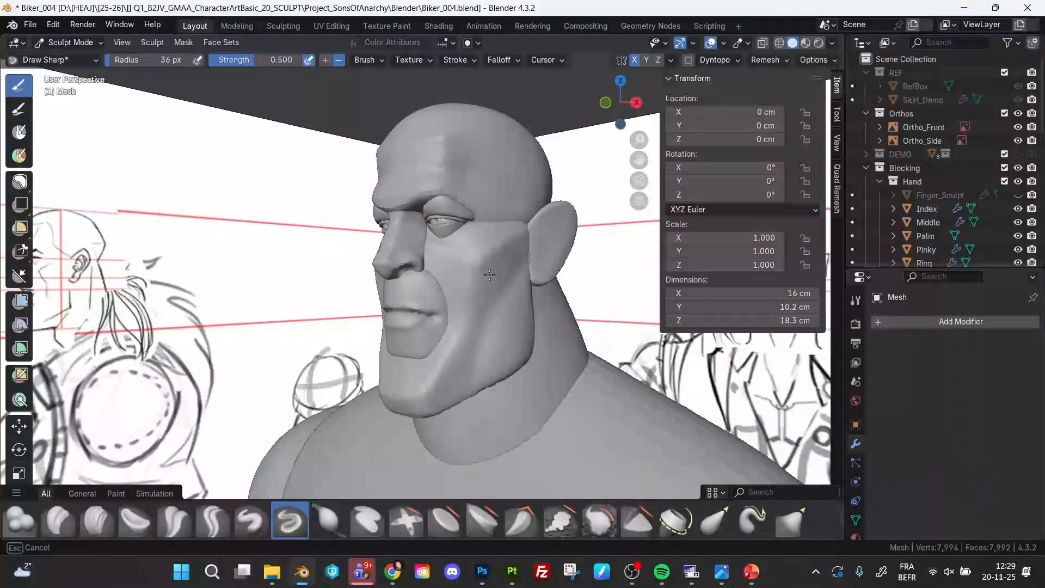
pyautogui.moveTo(443, 322)
pyautogui.mouseDown(button='middle')
pyautogui.moveTo(375, 335)
pyautogui.moveTo(410, 357)
pyautogui.mouseUp(button='middle')
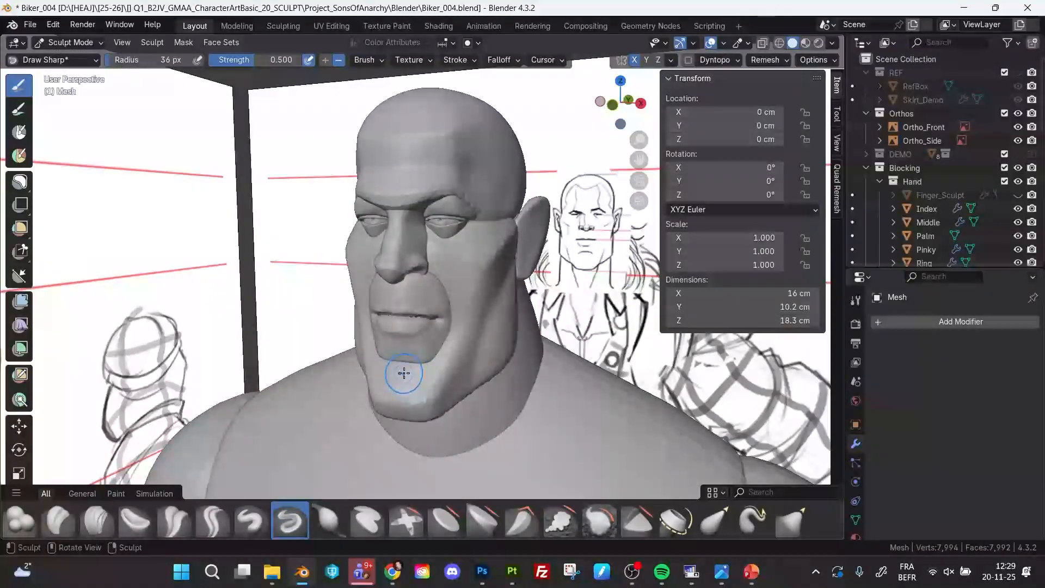
# - Add volume to the chin below the lower lip with the Inflate/Deflate brush at 51 px
pyautogui.press('i')
pyautogui.press('f')
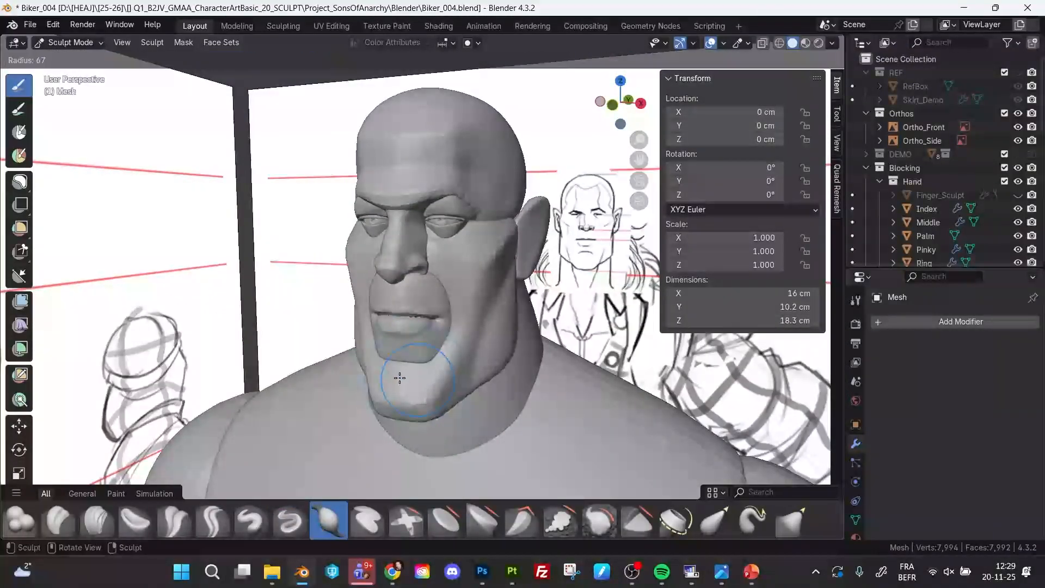
pyautogui.click(384, 380)
pyautogui.moveTo(387, 380)
pyautogui.mouseDown()
pyautogui.moveTo(425, 380)
pyautogui.moveTo(394, 378)
pyautogui.mouseUp()
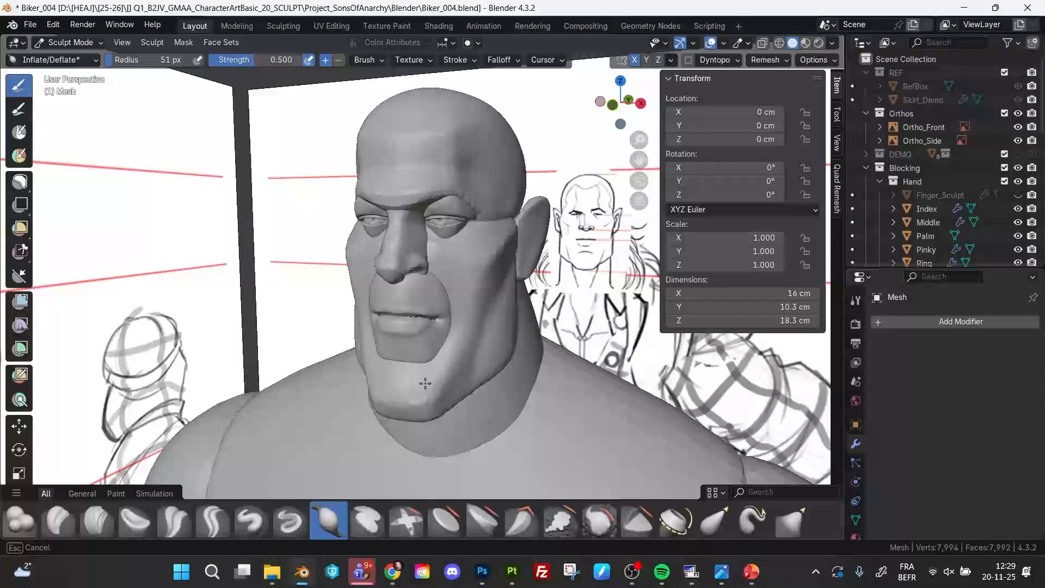
pyautogui.moveTo(424, 380); pyautogui.dragTo(447, 304, button='middle')
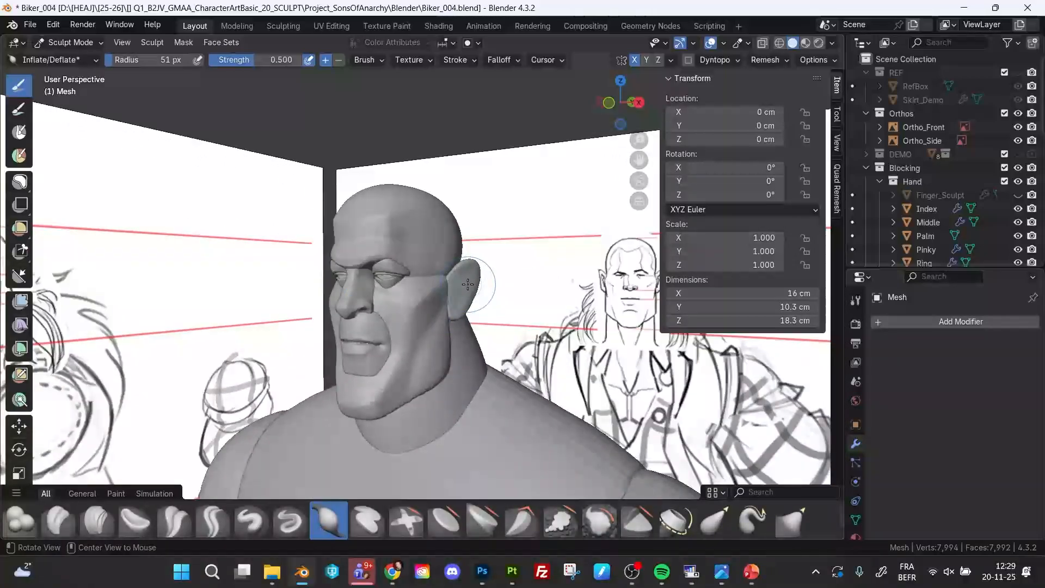
# - Switch sculpting to the ear mesh and voxel remesh it at about 0.15 cm
pyautogui.hotkey('alt', 'q')
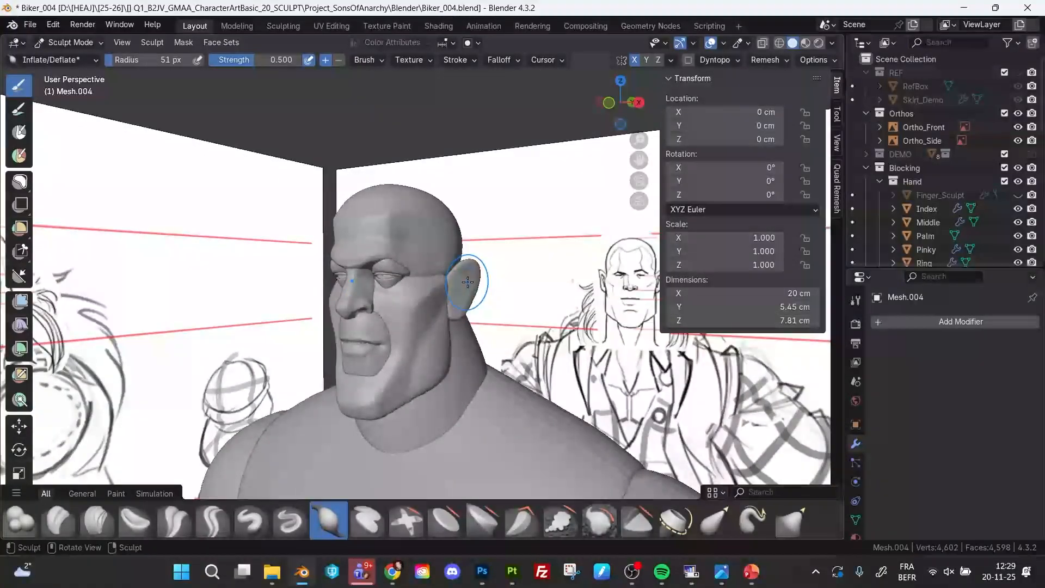
pyautogui.press('r')
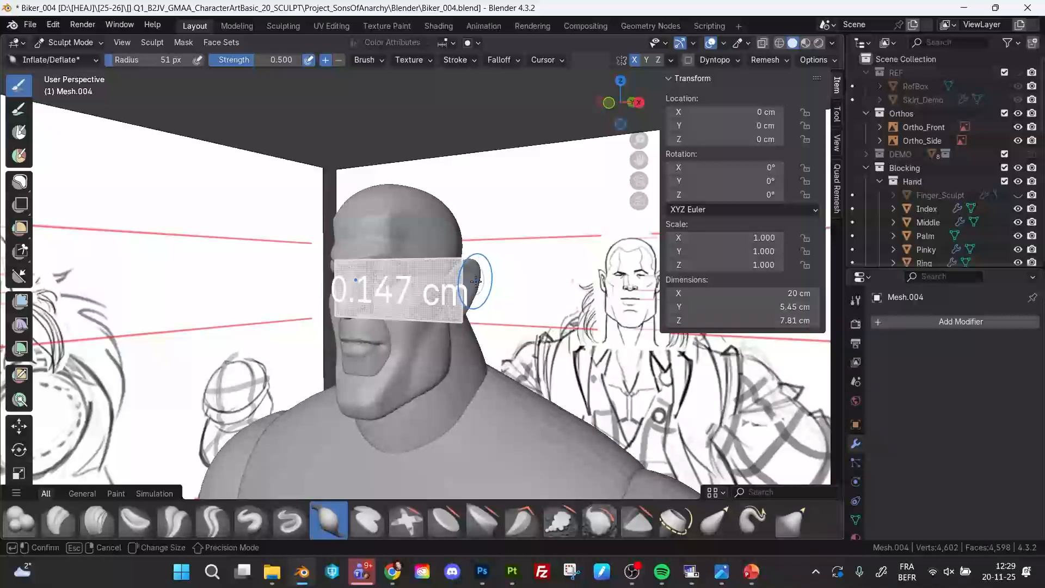
pyautogui.click(474, 280)
pyautogui.hotkey('ctrl', 'r')
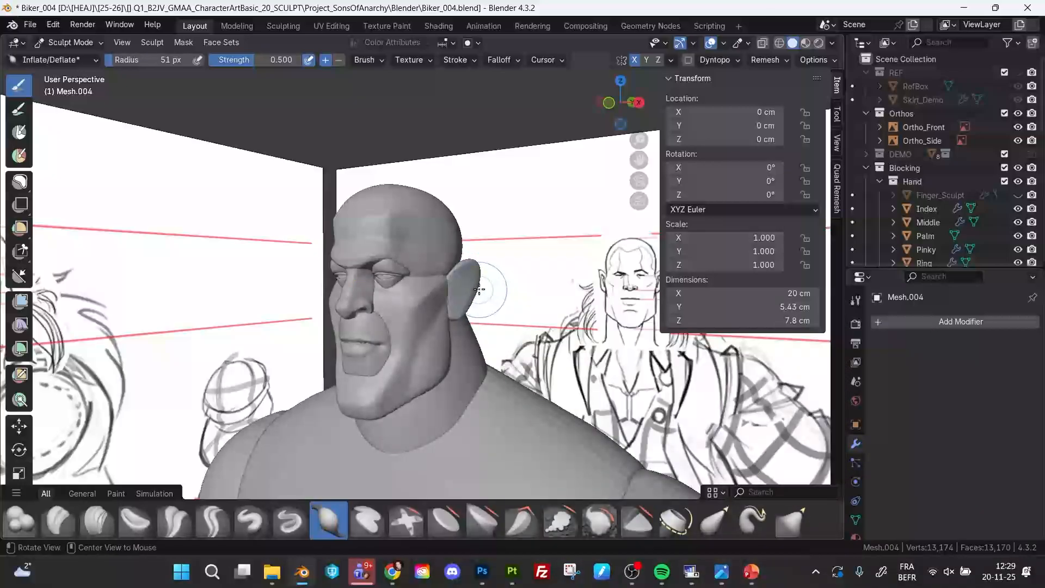
# - Try a stroke along the upper front of the ear with the Draw brush at 21 px
pyautogui.keyDown('alt'); pyautogui.moveTo(485, 289); pyautogui.dragTo(508, 265); pyautogui.keyUp('alt')
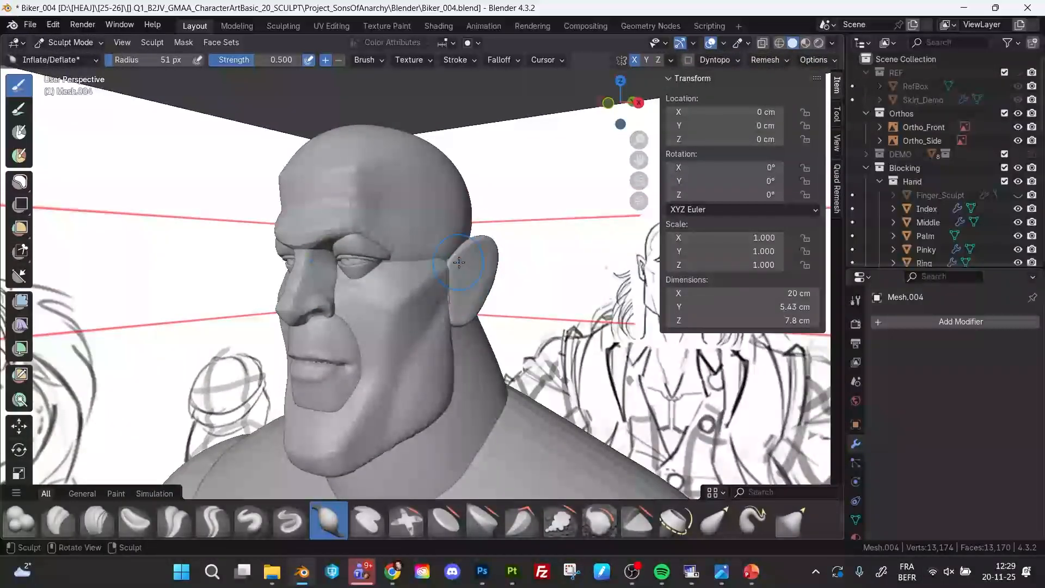
pyautogui.press('x')
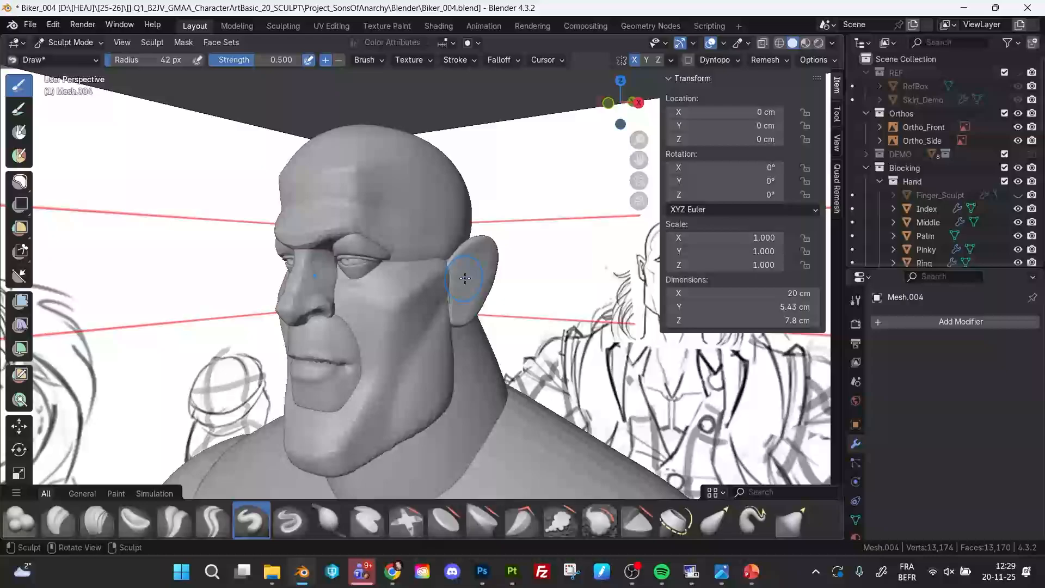
pyautogui.press('f')
pyautogui.click(460, 280)
pyautogui.keyDown('alt'); pyautogui.moveTo(459, 280); pyautogui.dragTo(449, 271); pyautogui.keyUp('alt')
pyautogui.moveTo(460, 261)
pyautogui.mouseDown()
pyautogui.moveTo(489, 263)
pyautogui.moveTo(469, 244)
pyautogui.mouseUp()
pyautogui.moveTo(599, 234); pyautogui.dragTo(572, 210, button='middle')
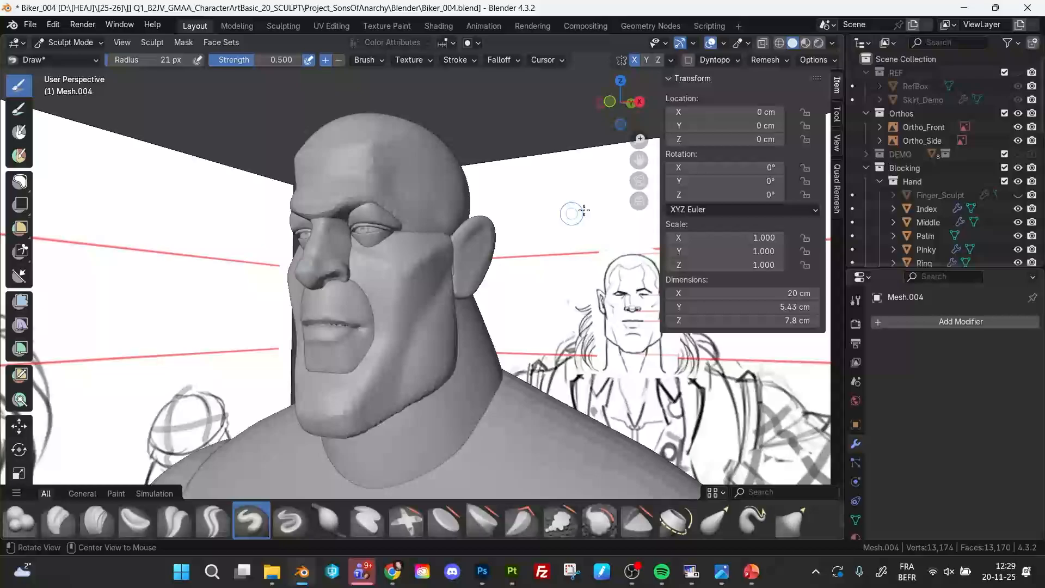
# - Enable View Normal auto-masking for the Draw brush and block in the ear's inner relief
pyautogui.click(838, 124)
pyautogui.scroll(-10, 761, 209)
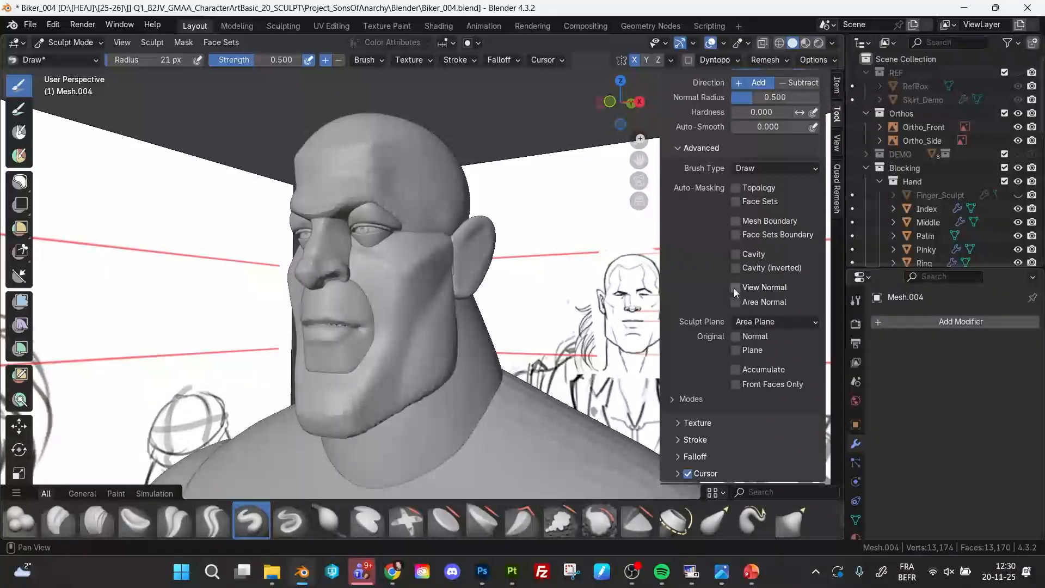
pyautogui.click(735, 288)
pyautogui.moveTo(489, 243)
pyautogui.mouseDown(button='middle')
pyautogui.moveTo(468, 230)
pyautogui.moveTo(453, 252)
pyautogui.moveTo(544, 226)
pyautogui.moveTo(484, 267)
pyautogui.moveTo(474, 228)
pyautogui.moveTo(489, 218)
pyautogui.mouseUp(button='middle')
# - Carve the groove inside the ear's outer rim and its upper folds with the Draw Sharp brush at 15 px
pyautogui.hotkey('shift', 'c')
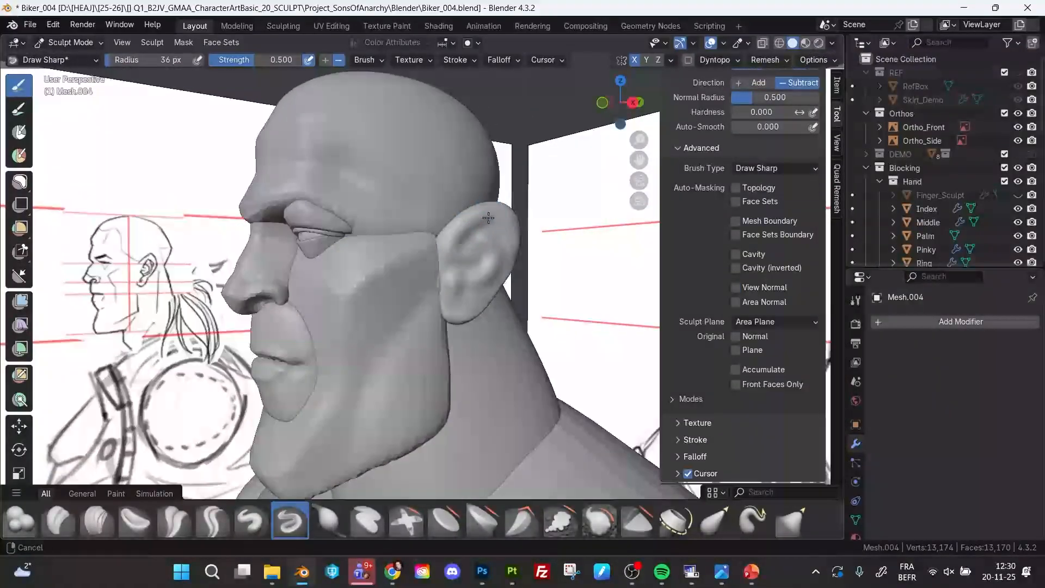
pyautogui.press('f')
pyautogui.click(469, 238)
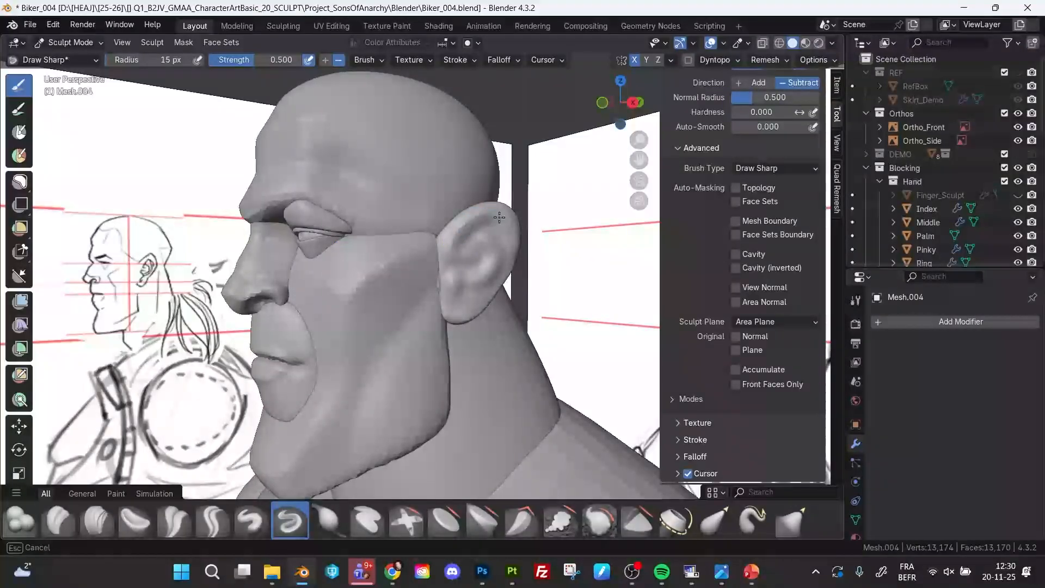
pyautogui.moveTo(513, 248); pyautogui.dragTo(484, 240)
pyautogui.moveTo(501, 233); pyautogui.dragTo(466, 247)
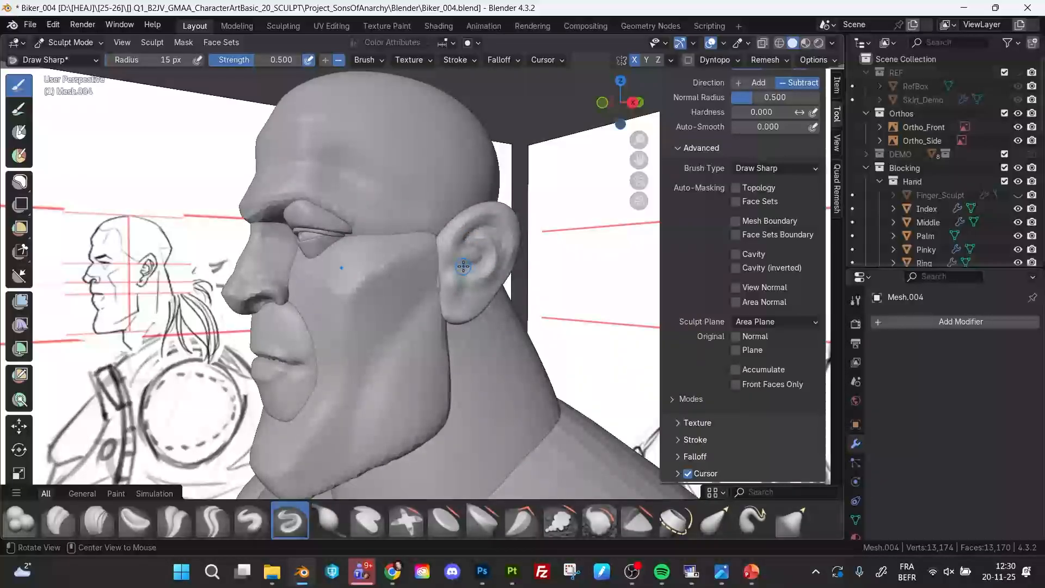
# - Deepen the ear's central hollow and the groove toward the lobe with the Draw Sharp brush at 27 px
pyautogui.moveTo(464, 267); pyautogui.dragTo(467, 266, button='middle')
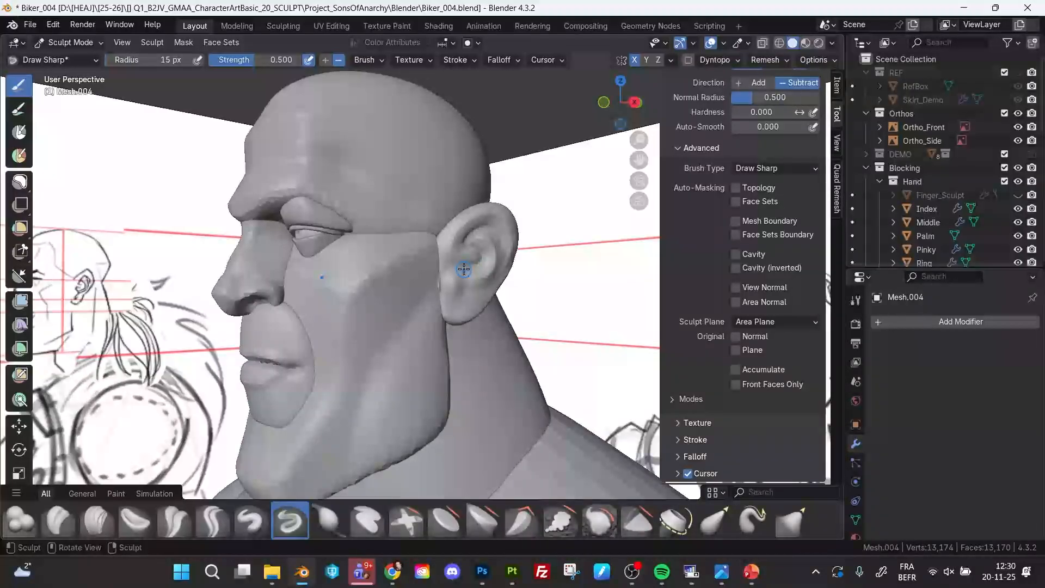
pyautogui.press('f')
pyautogui.click(468, 267)
pyautogui.moveTo(467, 267); pyautogui.dragTo(472, 288)
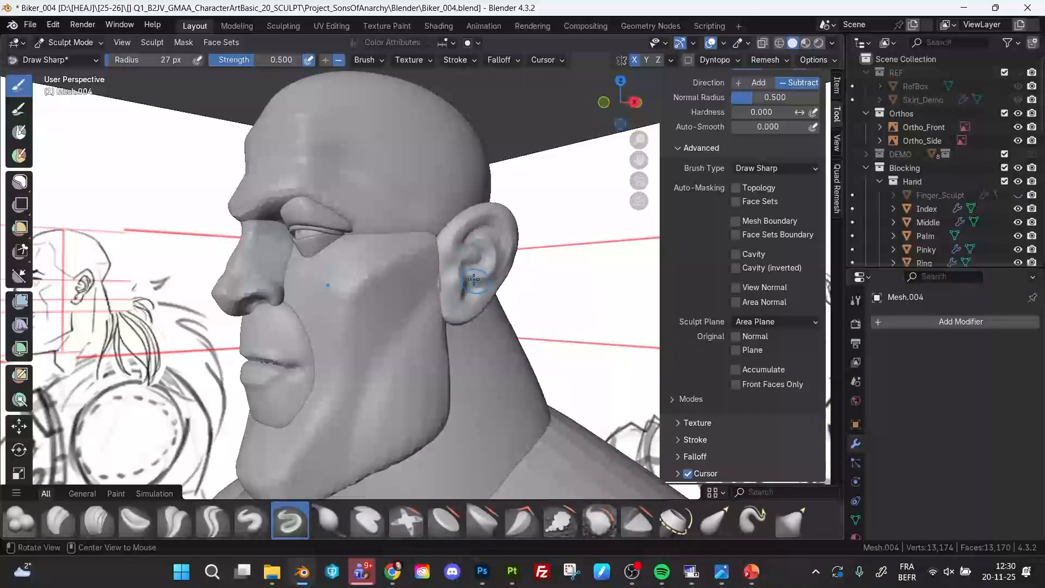
pyautogui.moveTo(474, 280)
pyautogui.mouseDown(button='middle')
pyautogui.moveTo(517, 274)
pyautogui.moveTo(472, 263)
pyautogui.moveTo(489, 262)
pyautogui.mouseUp(button='middle')
pyautogui.moveTo(478, 235)
pyautogui.mouseDown()
pyautogui.moveTo(493, 245)
pyautogui.moveTo(507, 296)
pyautogui.moveTo(488, 271)
pyautogui.mouseUp()
pyautogui.moveTo(476, 233); pyautogui.dragTo(469, 242, button='middle')
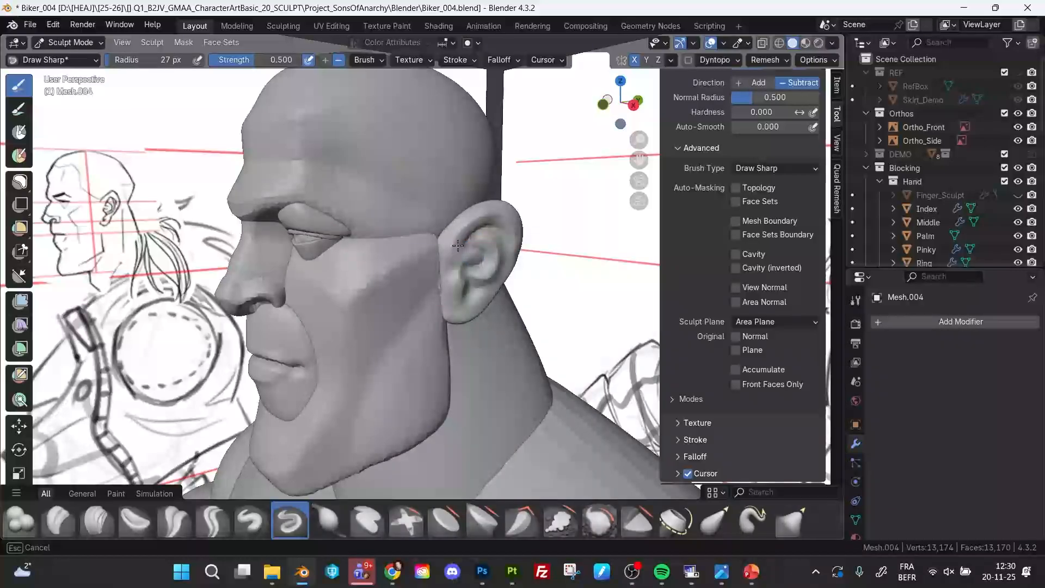
pyautogui.moveTo(475, 255)
pyautogui.mouseDown(button='middle')
pyautogui.moveTo(497, 230)
pyautogui.moveTo(488, 229)
pyautogui.mouseUp(button='middle')
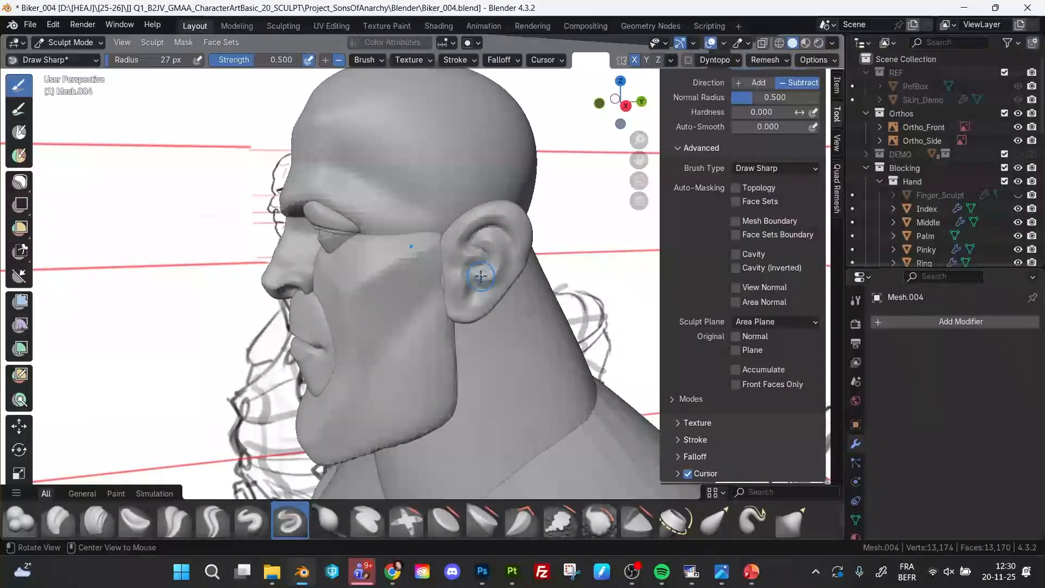
pyautogui.moveTo(481, 276)
pyautogui.mouseDown(button='middle')
pyautogui.moveTo(475, 268)
pyautogui.moveTo(467, 289)
pyautogui.mouseUp(button='middle')
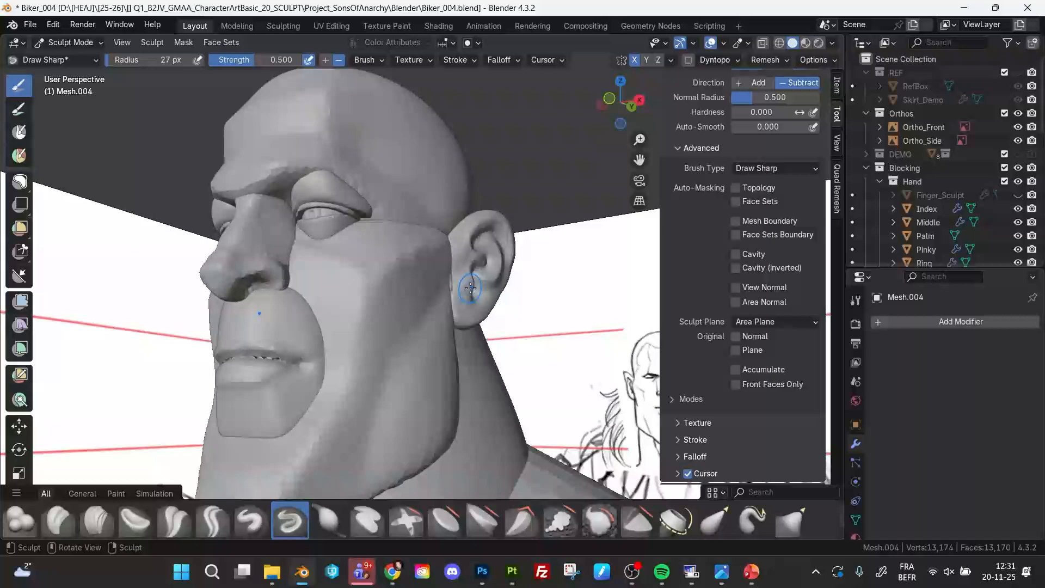
# - Reshape the ear's outer contour and lobe with the Grab brush at 57 px, checking the silhouette from several angles
pyautogui.press('g')
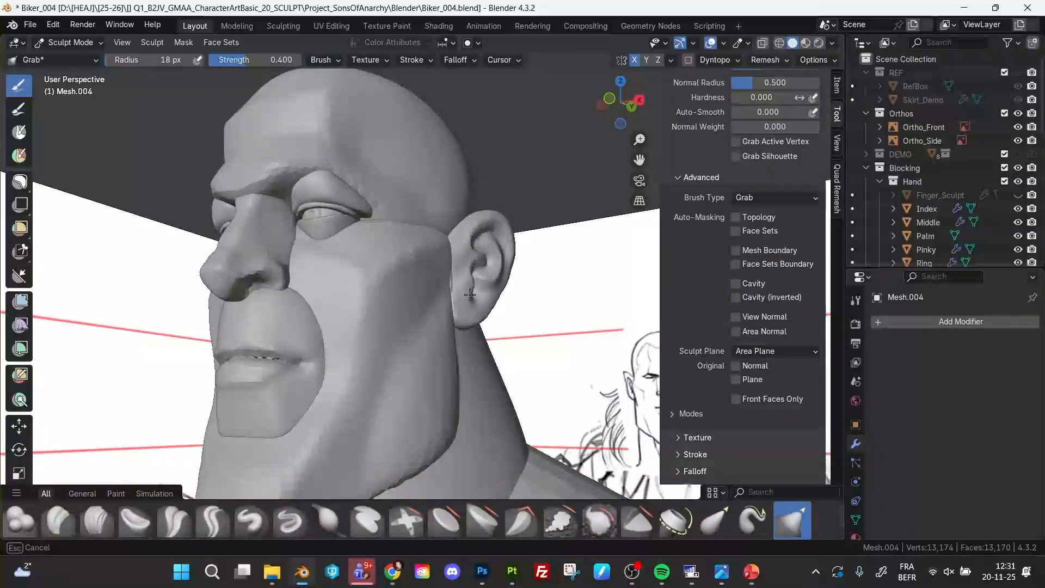
pyautogui.moveTo(484, 273)
pyautogui.mouseDown(button='middle')
pyautogui.moveTo(518, 258)
pyautogui.moveTo(517, 236)
pyautogui.moveTo(501, 265)
pyautogui.moveTo(514, 261)
pyautogui.moveTo(491, 206)
pyautogui.moveTo(474, 220)
pyautogui.mouseUp(button='middle')
pyautogui.press('f')
pyautogui.click(529, 261)
pyautogui.press('f')
pyautogui.click(494, 207)
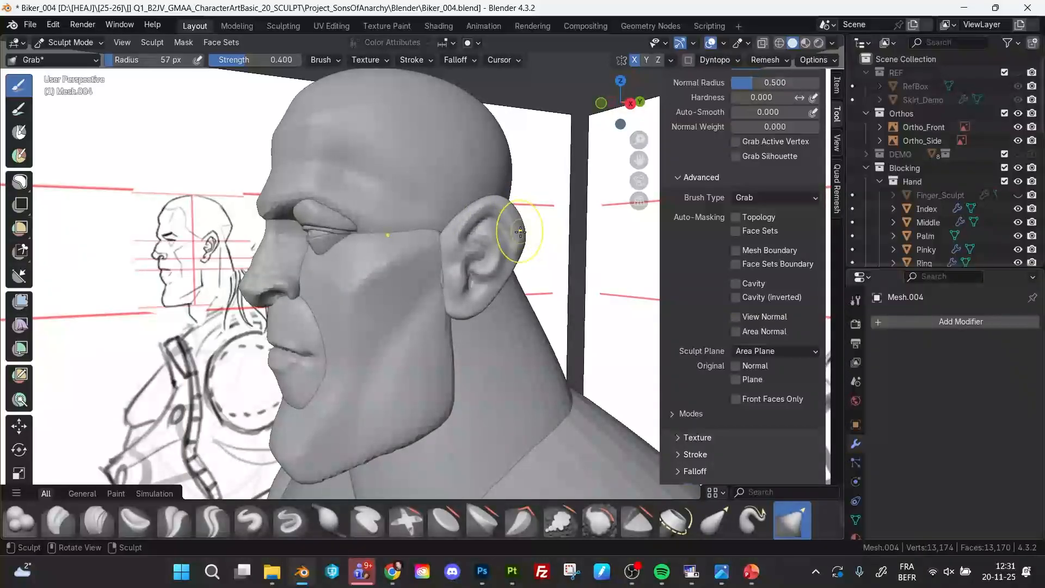
pyautogui.moveTo(520, 232)
pyautogui.mouseDown(button='middle')
pyautogui.moveTo(503, 284)
pyautogui.moveTo(518, 288)
pyautogui.moveTo(434, 270)
pyautogui.moveTo(406, 245)
pyautogui.moveTo(469, 279)
pyautogui.moveTo(475, 260)
pyautogui.moveTo(457, 250)
pyautogui.moveTo(506, 259)
pyautogui.moveTo(489, 245)
pyautogui.moveTo(436, 316)
pyautogui.mouseUp(button='middle')
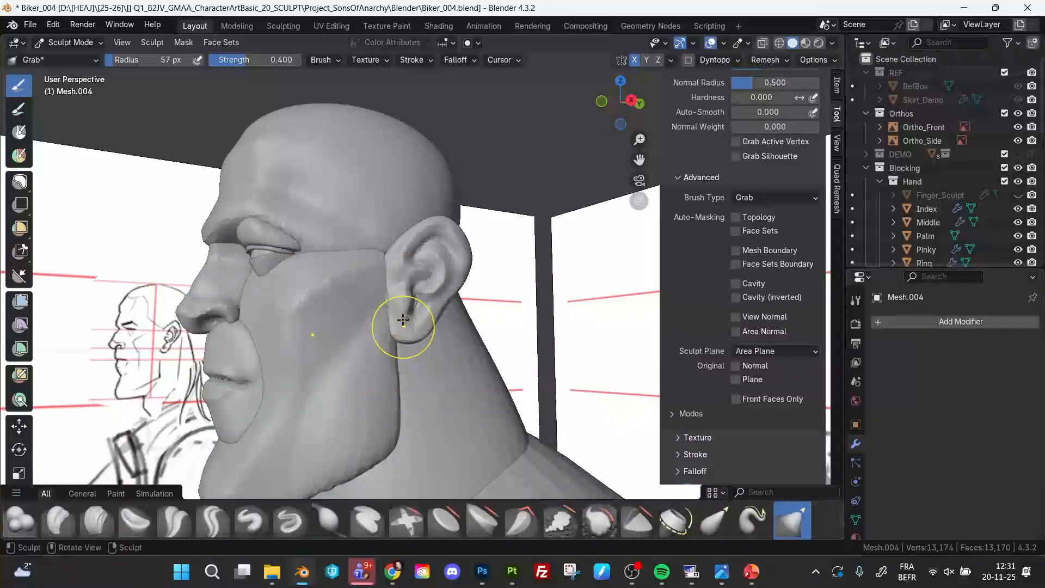
pyautogui.moveTo(403, 320)
pyautogui.mouseDown(button='middle')
pyautogui.moveTo(392, 303)
pyautogui.moveTo(458, 263)
pyautogui.moveTo(420, 253)
pyautogui.mouseUp(button='middle')
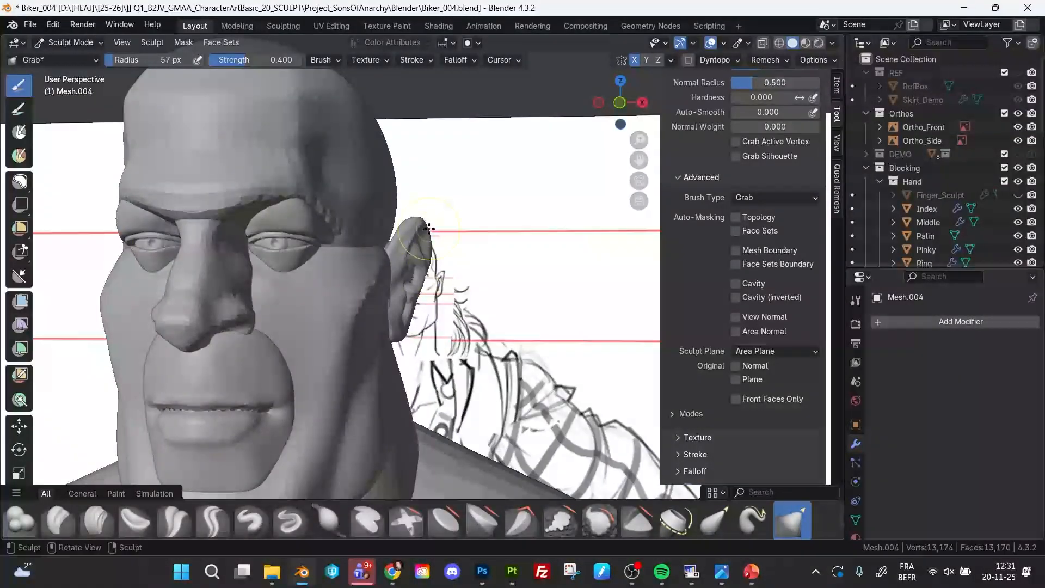
pyautogui.scroll(-3, 429, 228)
pyautogui.moveTo(485, 240); pyautogui.dragTo(502, 235, button='middle')
pyautogui.scroll(-4, 496, 256)
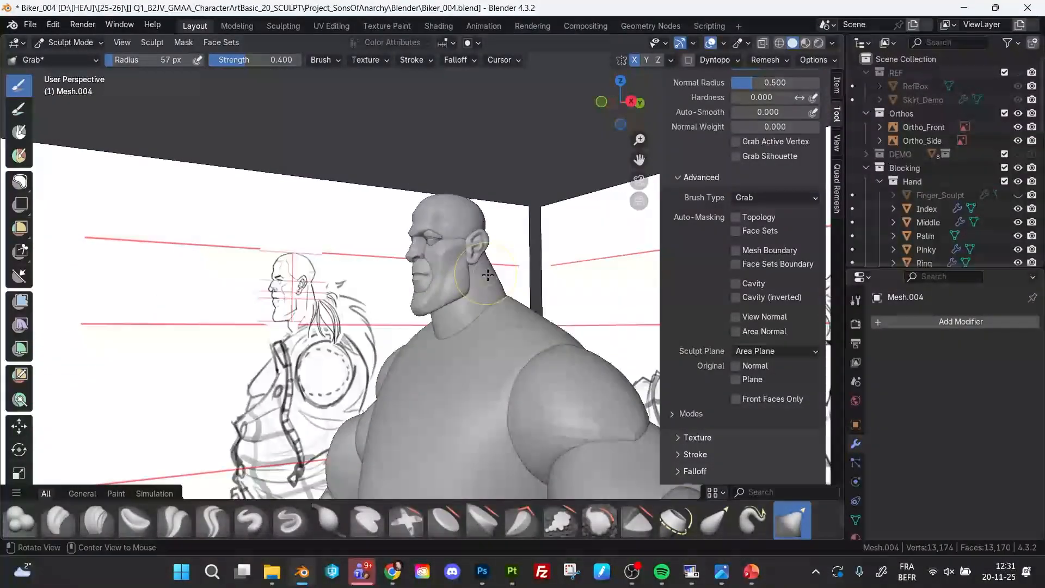
pyautogui.moveTo(488, 275); pyautogui.dragTo(570, 227, button='middle')
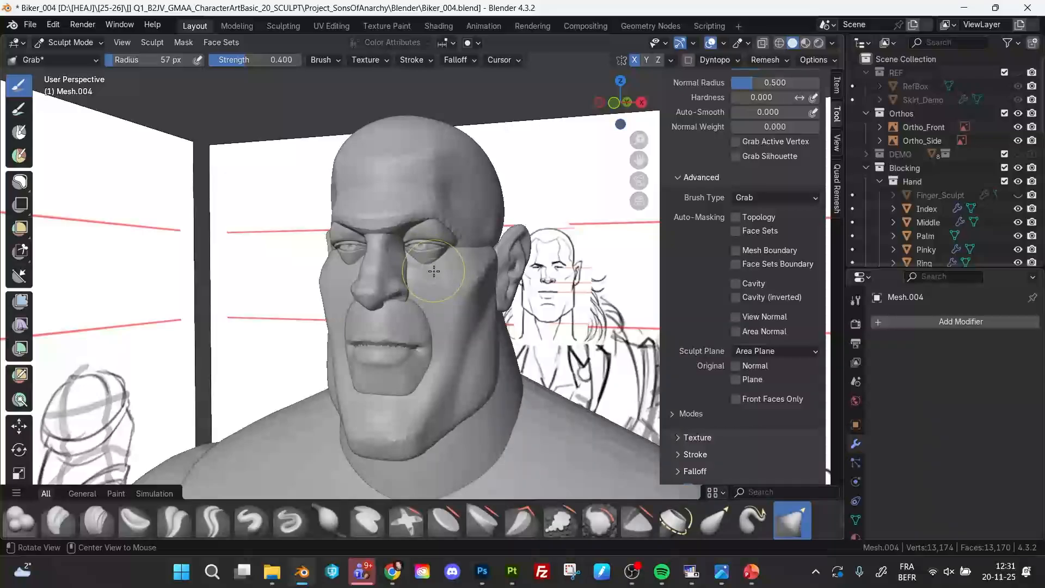
# - Switch sculpting to the lower eyelid mesh and adjust its shape under the eye with the Grab brush at 74 px
pyautogui.moveTo(434, 271)
pyautogui.mouseDown(button='middle')
pyautogui.moveTo(452, 270)
pyautogui.moveTo(414, 268)
pyautogui.mouseUp(button='middle')
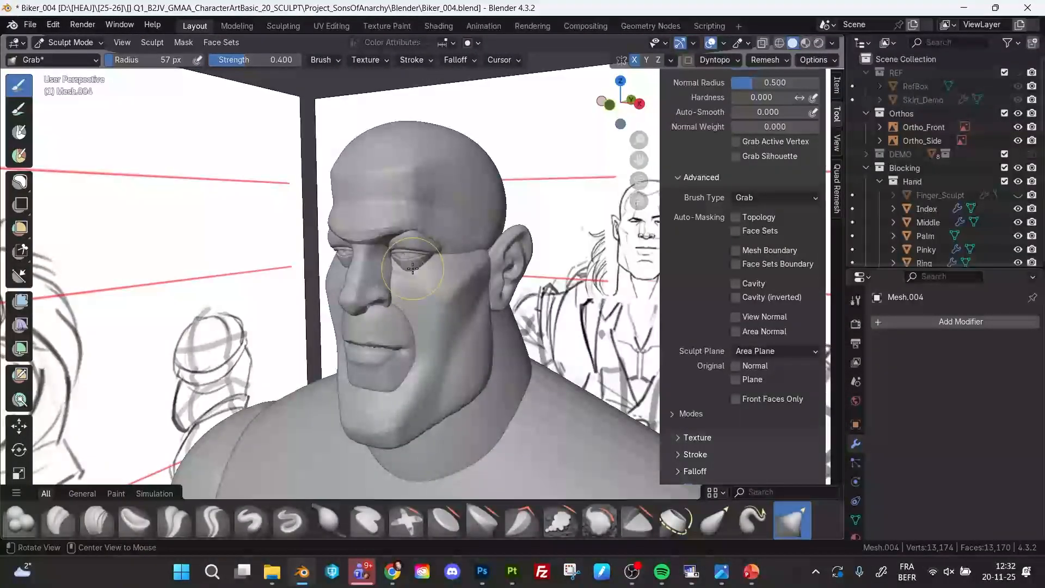
pyautogui.hotkey('alt', 'q')
pyautogui.keyDown('alt'); pyautogui.moveTo(412, 267); pyautogui.dragTo(434, 268); pyautogui.keyUp('alt')
pyautogui.moveTo(434, 268); pyautogui.dragTo(418, 265, button='middle')
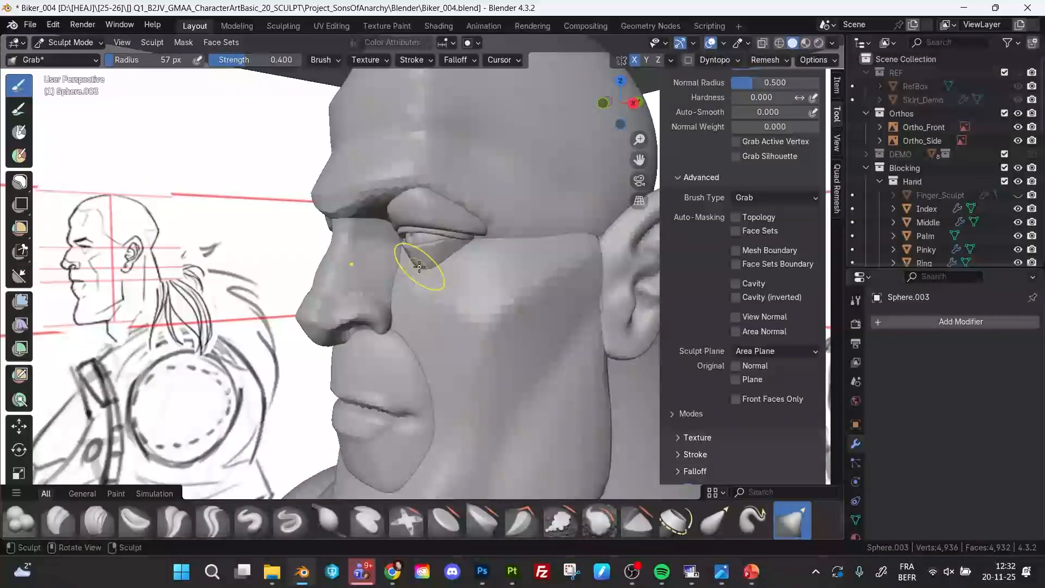
pyautogui.press('f')
pyautogui.click(462, 266)
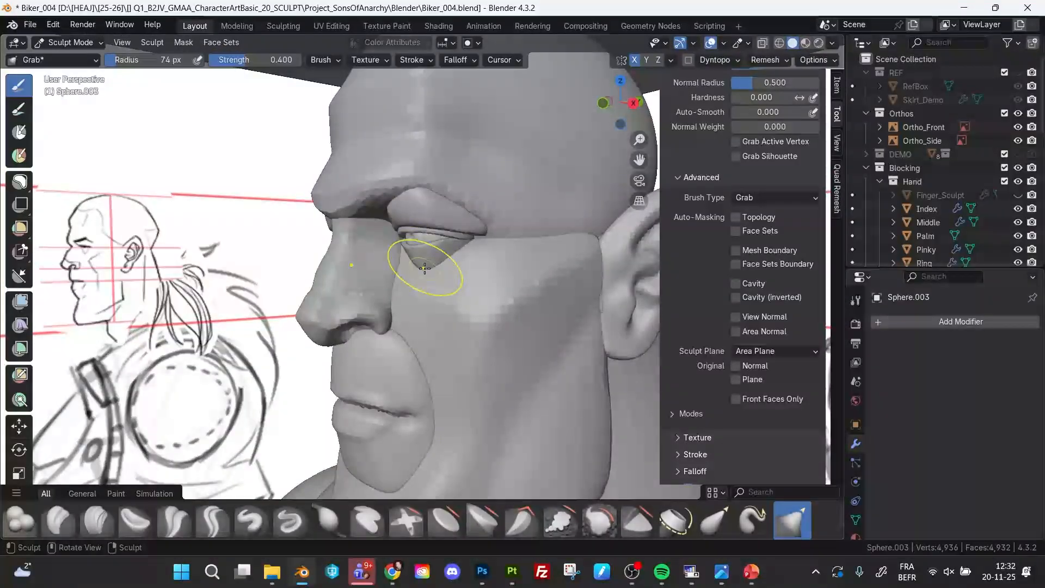
pyautogui.moveTo(425, 267); pyautogui.dragTo(433, 267)
pyautogui.moveTo(435, 266); pyautogui.dragTo(486, 263, button='middle')
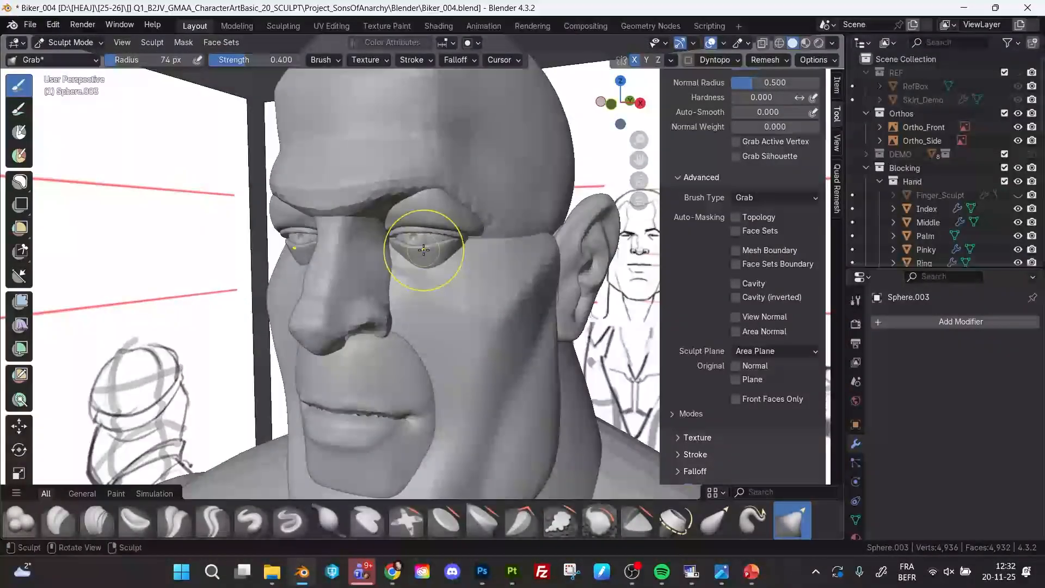
pyautogui.moveTo(424, 250); pyautogui.dragTo(453, 259)
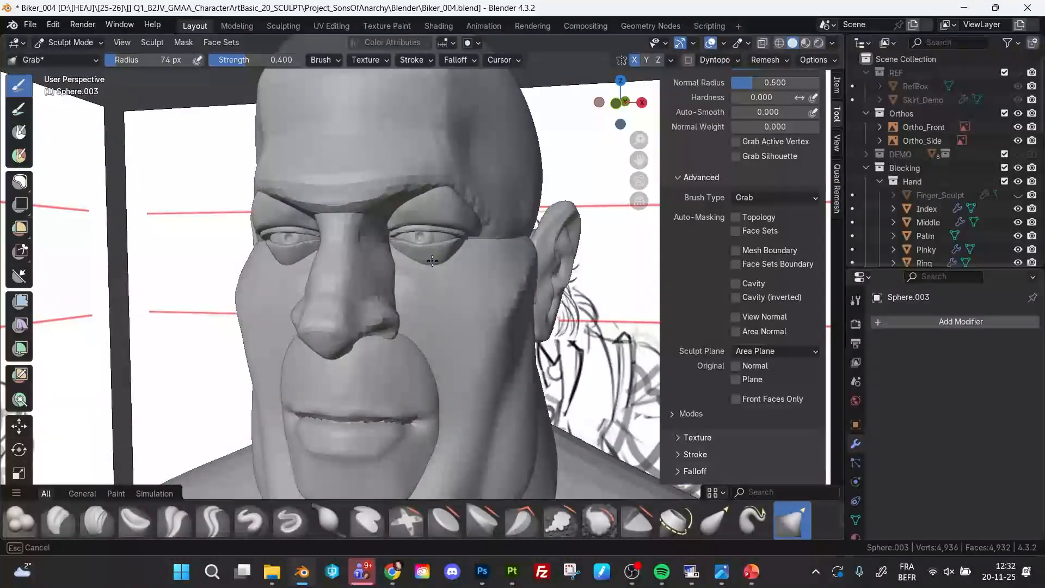
pyautogui.moveTo(452, 259); pyautogui.dragTo(429, 275, button='middle')
# - Switch sculpting to the cheek mesh and refine the surface below the lower eyelid, using the Grab brush at 53 px
pyautogui.hotkey('alt', 'q')
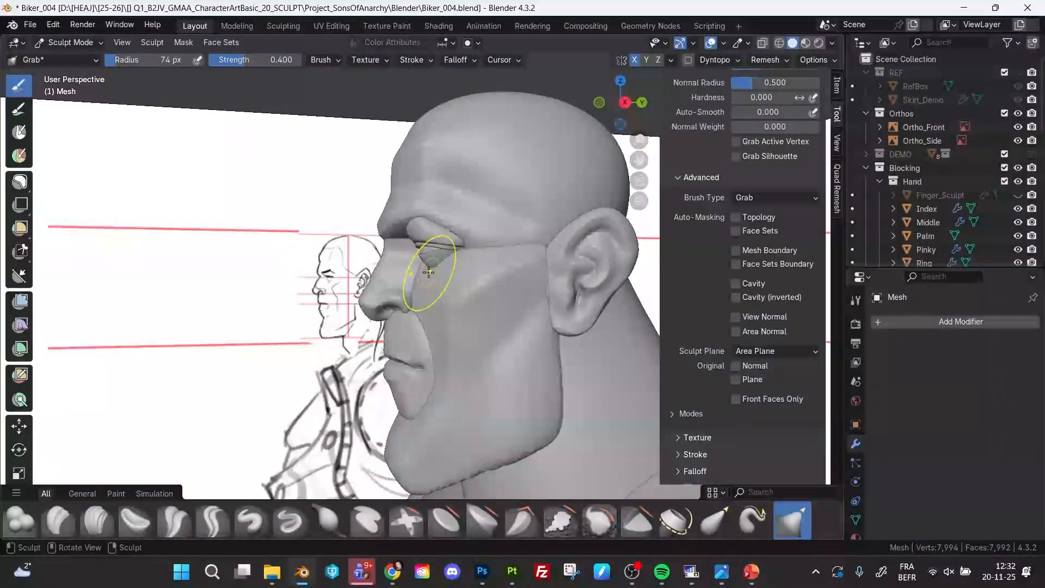
pyautogui.press('f')
pyautogui.click(425, 272)
pyautogui.moveTo(439, 270); pyautogui.dragTo(444, 267)
pyautogui.moveTo(422, 272)
pyautogui.mouseDown(button='middle')
pyautogui.moveTo(463, 273)
pyautogui.moveTo(415, 272)
pyautogui.mouseUp(button='middle')
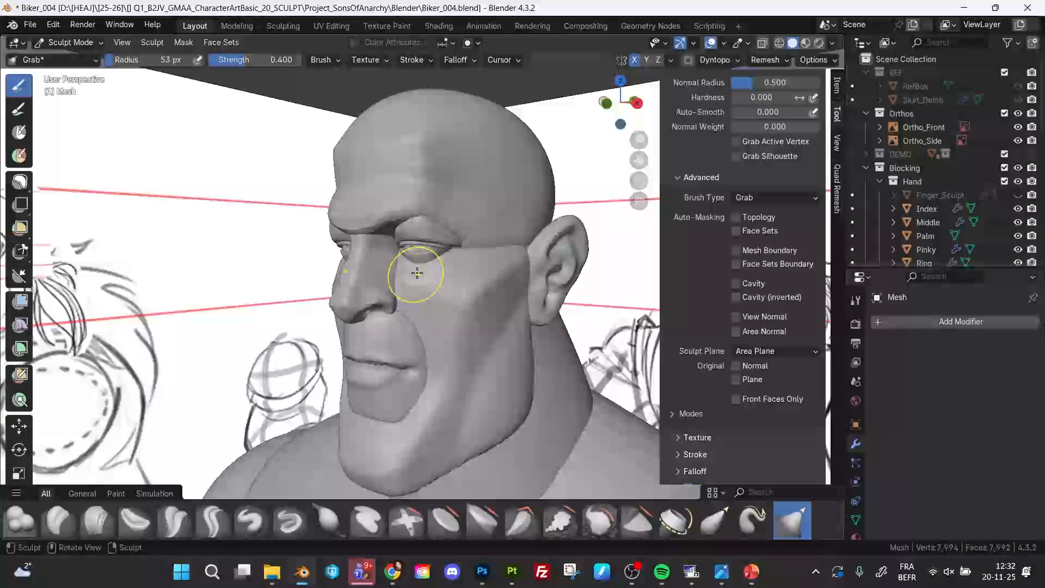
pyautogui.hotkey('shift', 't')
pyautogui.moveTo(423, 260); pyautogui.dragTo(427, 259)
# - Switch sculpting to the upper eyelid mesh and pull it into shape beneath the brow with the Grab brush at 68 px
pyautogui.moveTo(368, 289)
pyautogui.mouseDown(button='middle')
pyautogui.moveTo(406, 291)
pyautogui.moveTo(414, 262)
pyautogui.moveTo(403, 229)
pyautogui.moveTo(390, 228)
pyautogui.moveTo(387, 238)
pyautogui.moveTo(430, 204)
pyautogui.moveTo(463, 210)
pyautogui.moveTo(433, 227)
pyautogui.mouseUp(button='middle')
pyautogui.hotkey('alt', 'q')
pyautogui.press('g')
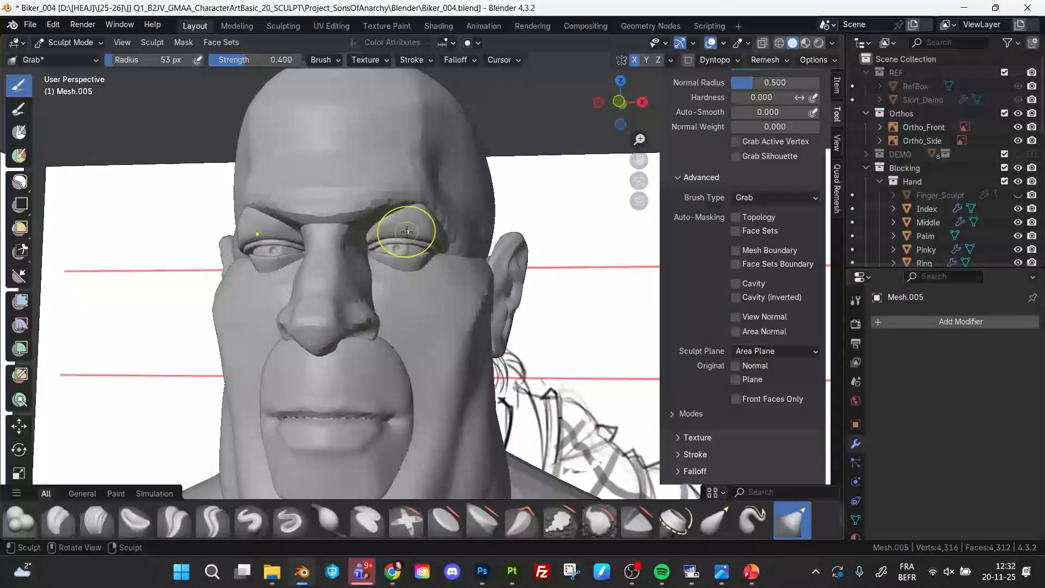
pyautogui.press('f')
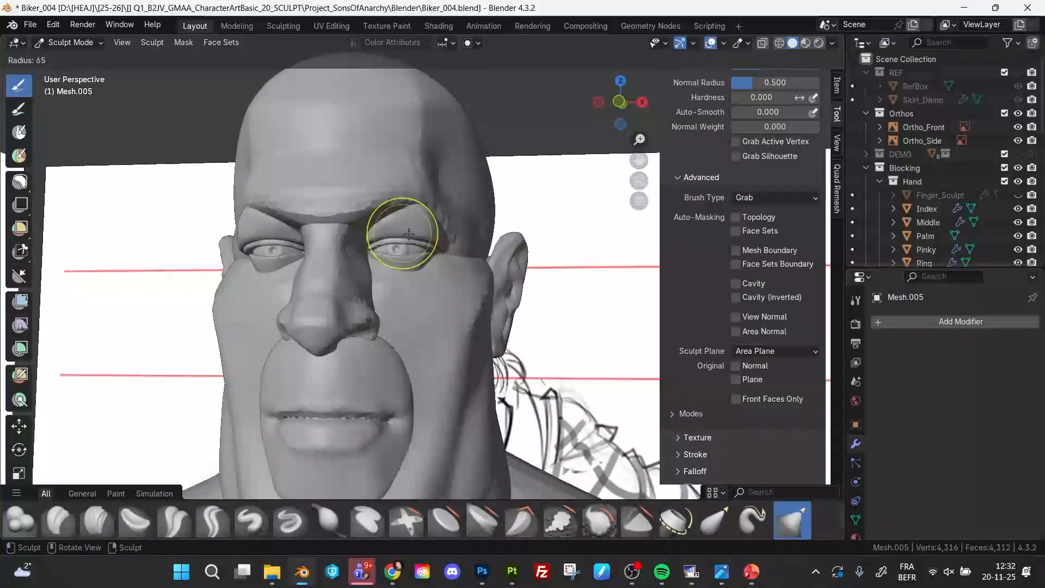
pyautogui.click(436, 234)
pyautogui.moveTo(419, 238); pyautogui.dragTo(388, 239)
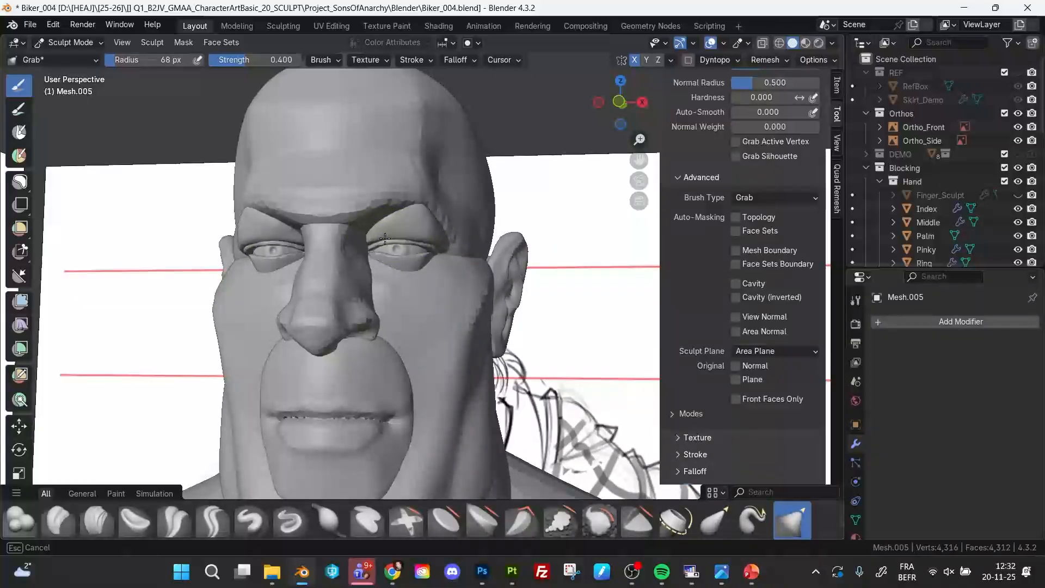
pyautogui.moveTo(385, 243)
pyautogui.mouseDown(button='middle')
pyautogui.moveTo(455, 234)
pyautogui.moveTo(403, 298)
pyautogui.moveTo(408, 239)
pyautogui.moveTo(393, 239)
pyautogui.moveTo(415, 296)
pyautogui.moveTo(432, 234)
pyautogui.moveTo(490, 256)
pyautogui.moveTo(409, 242)
pyautogui.moveTo(428, 185)
pyautogui.moveTo(383, 218)
pyautogui.moveTo(445, 197)
pyautogui.mouseUp(button='middle')
pyautogui.moveTo(445, 201); pyautogui.dragTo(444, 204)
# - Switch sculpting to the forehead and brow mesh, keeping the Grab brush at 68 px
pyautogui.moveTo(445, 204)
pyautogui.mouseDown(button='middle')
pyautogui.moveTo(414, 212)
pyautogui.moveTo(458, 212)
pyautogui.mouseUp(button='middle')
pyautogui.keyDown('ctrl'); pyautogui.moveTo(457, 212); pyautogui.dragTo(449, 263, button='middle'); pyautogui.keyUp('ctrl')
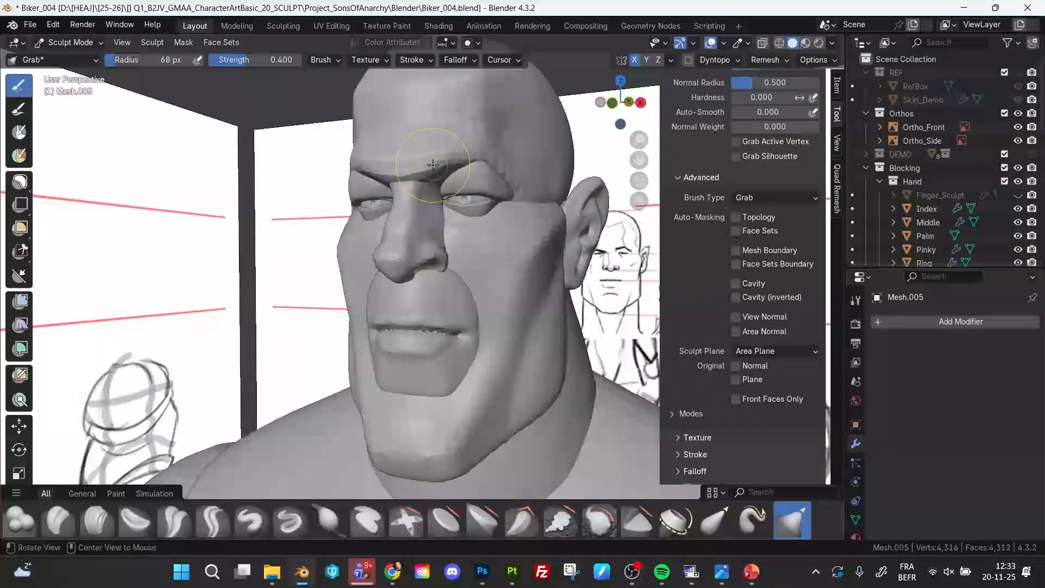
pyautogui.hotkey('alt', 'q')
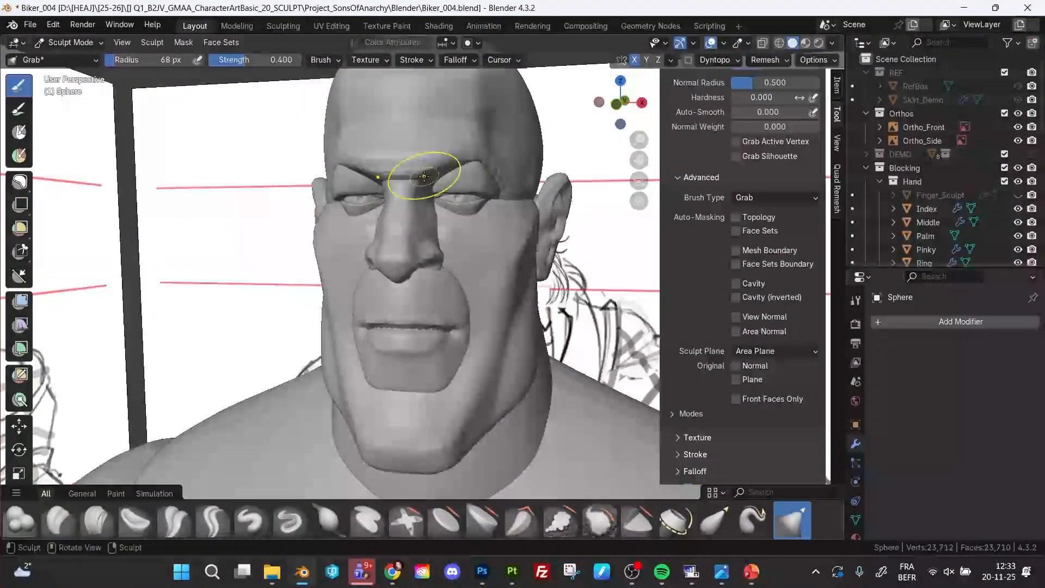